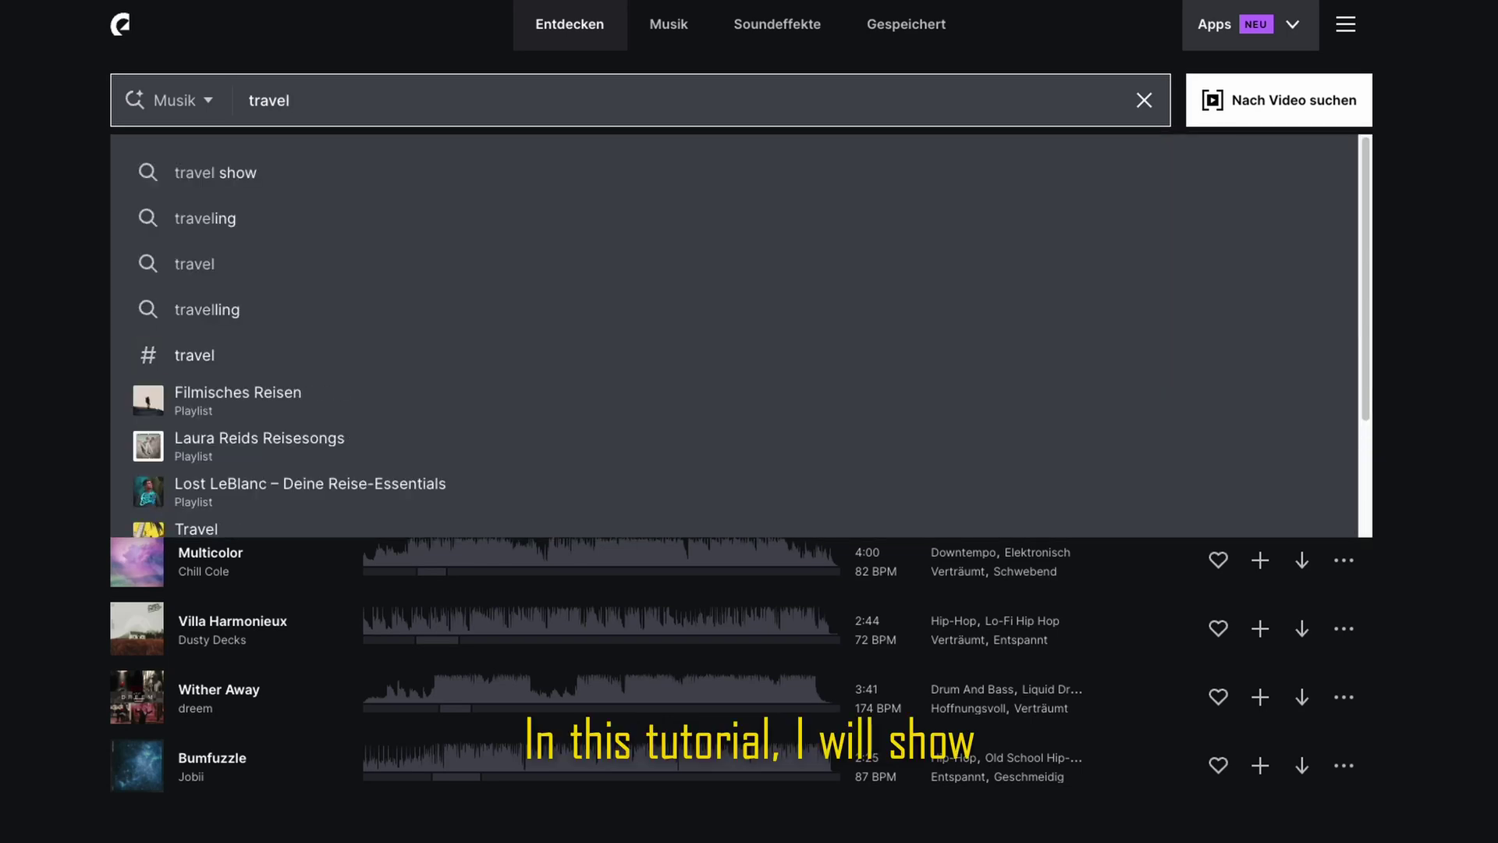
# Search Epidemic Sound for travel cinematic music and download the DaVinci Resolve plug-in.
pyautogui.write('l cinematic')
pyautogui.press('Return')
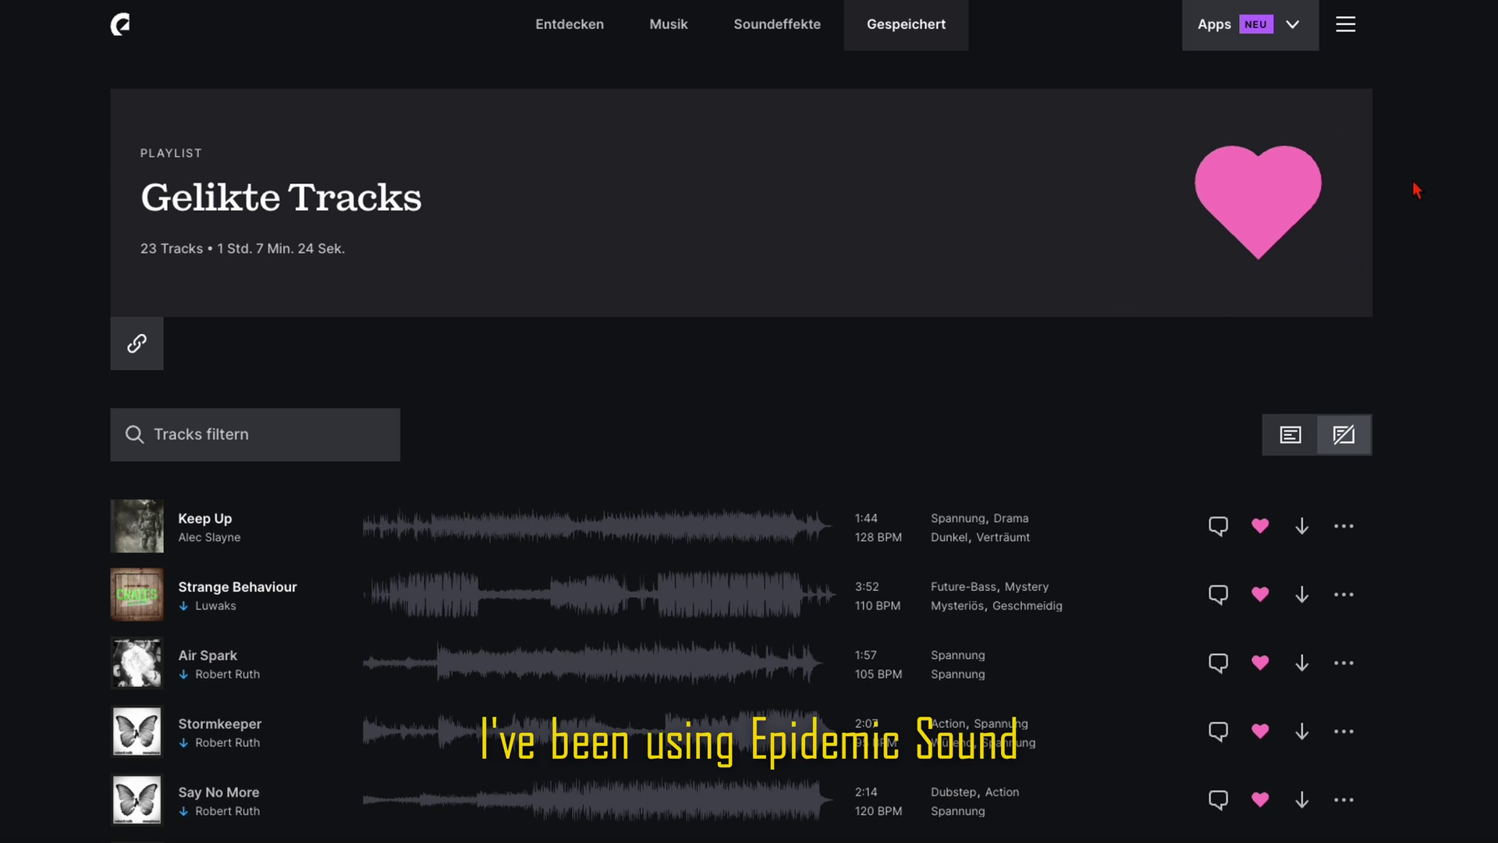
pyautogui.scroll(-5, 1134, 424)
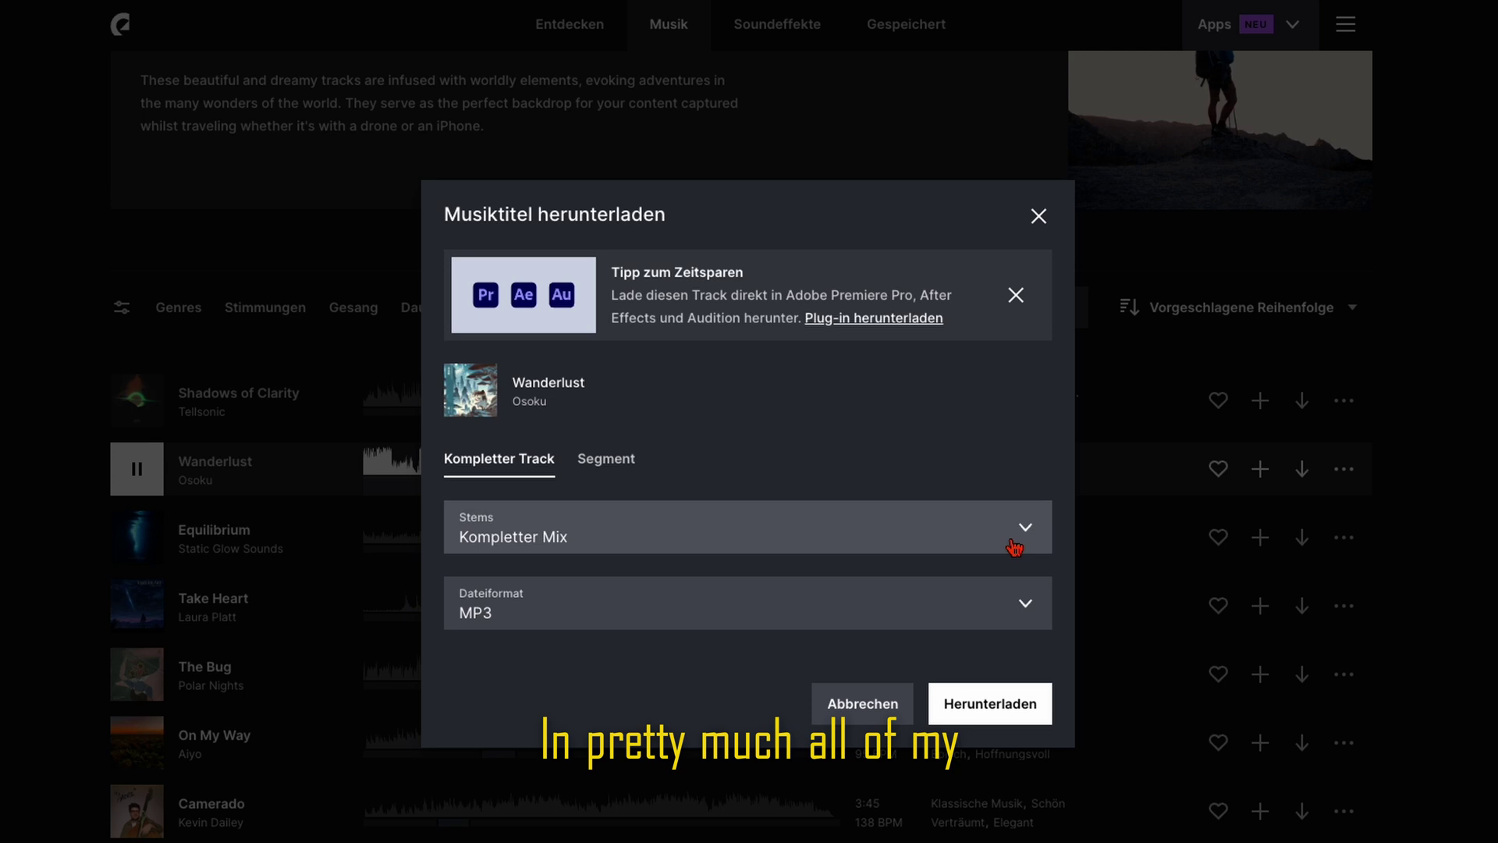
pyautogui.click(1014, 546)
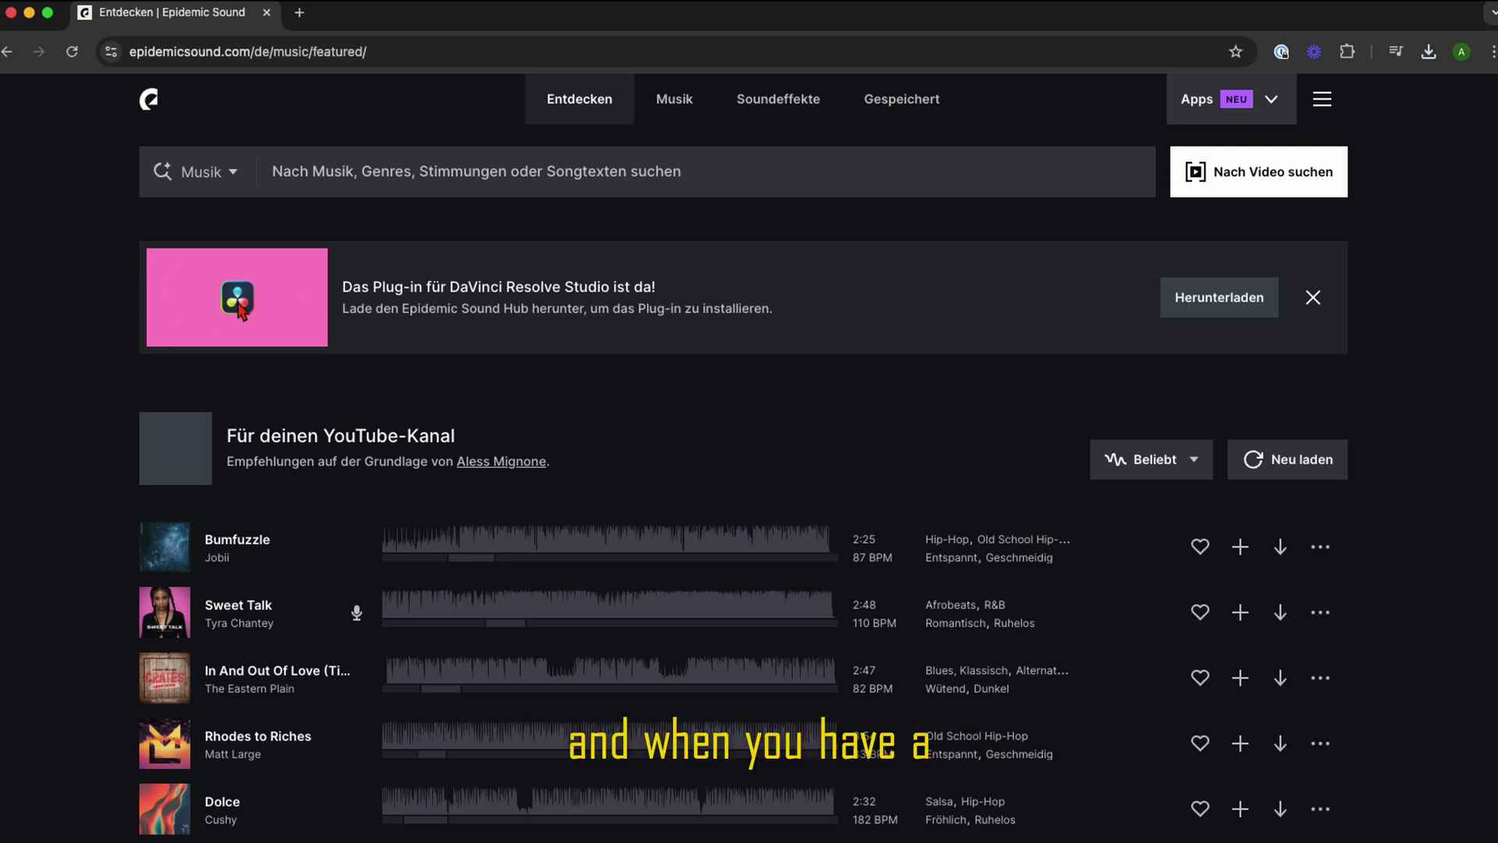
pyautogui.click(1194, 316)
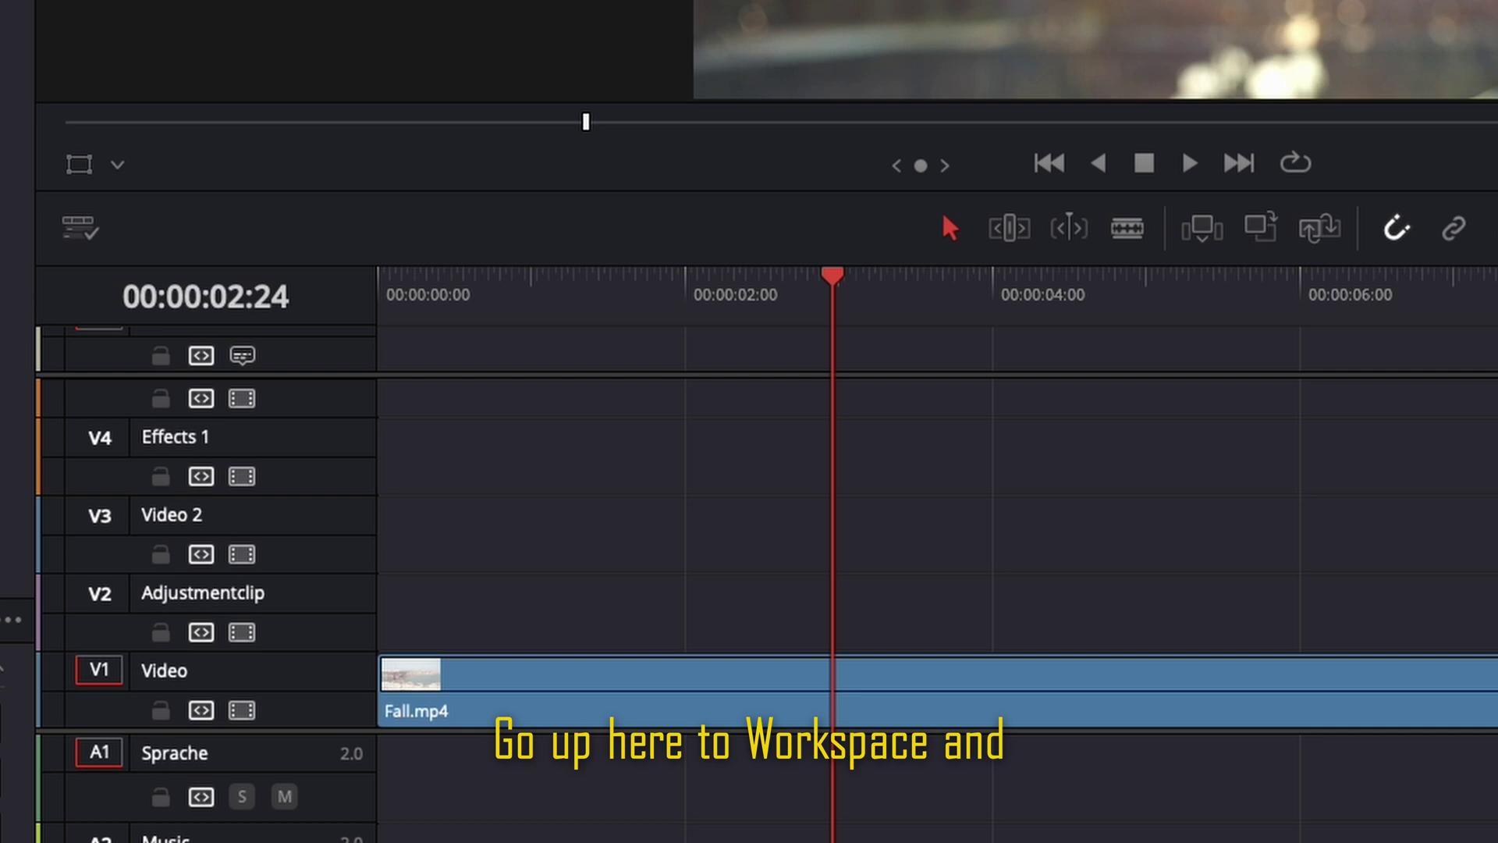
# Open the Epidemic Sound plug-in from Workspace > Workflow Integrations in Resolve.
pyautogui.moveTo(632, 418)
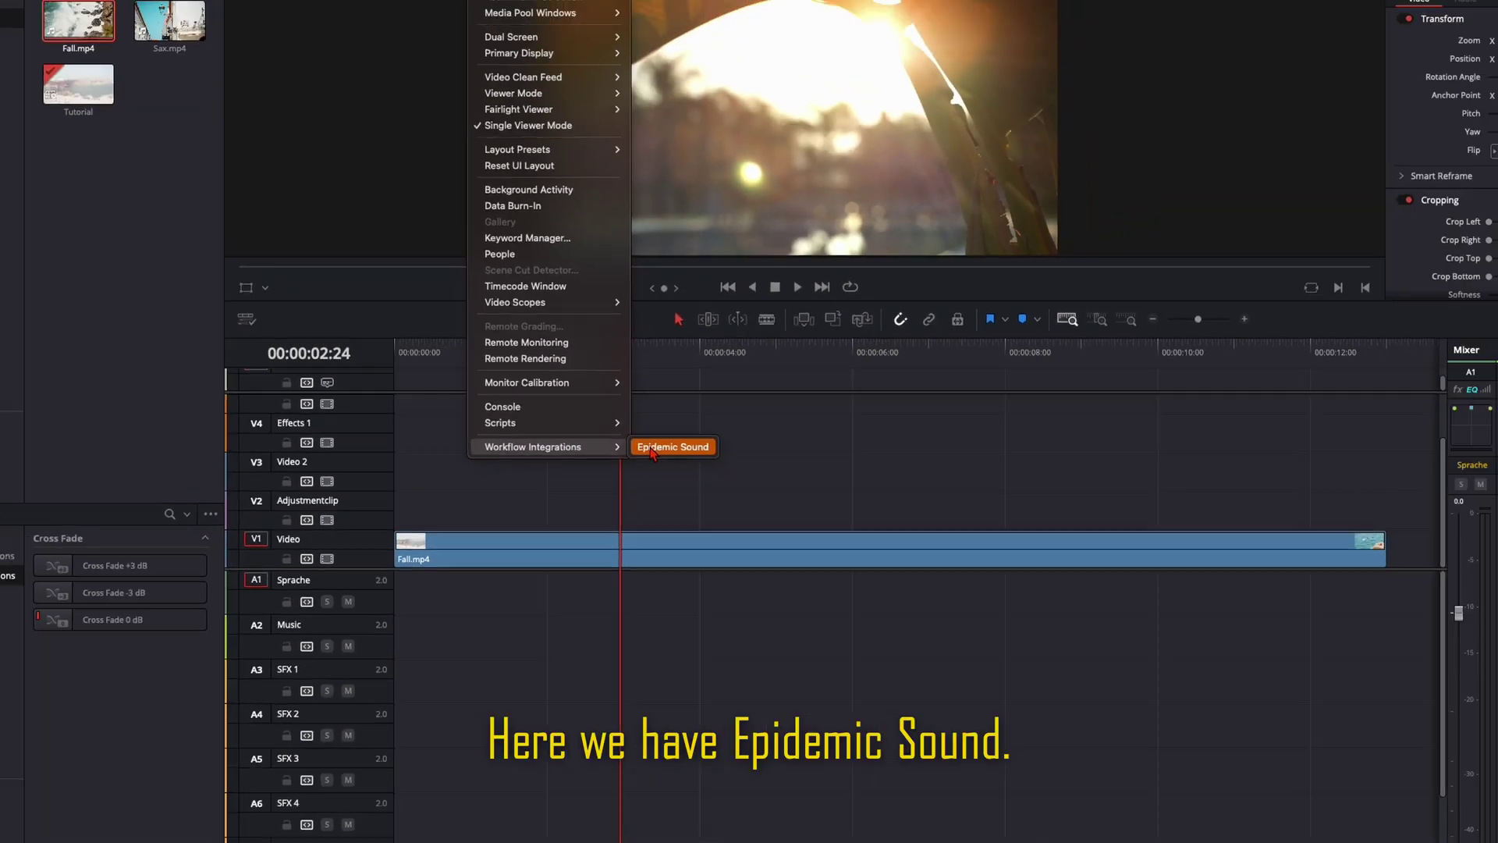
pyautogui.click(890, 409)
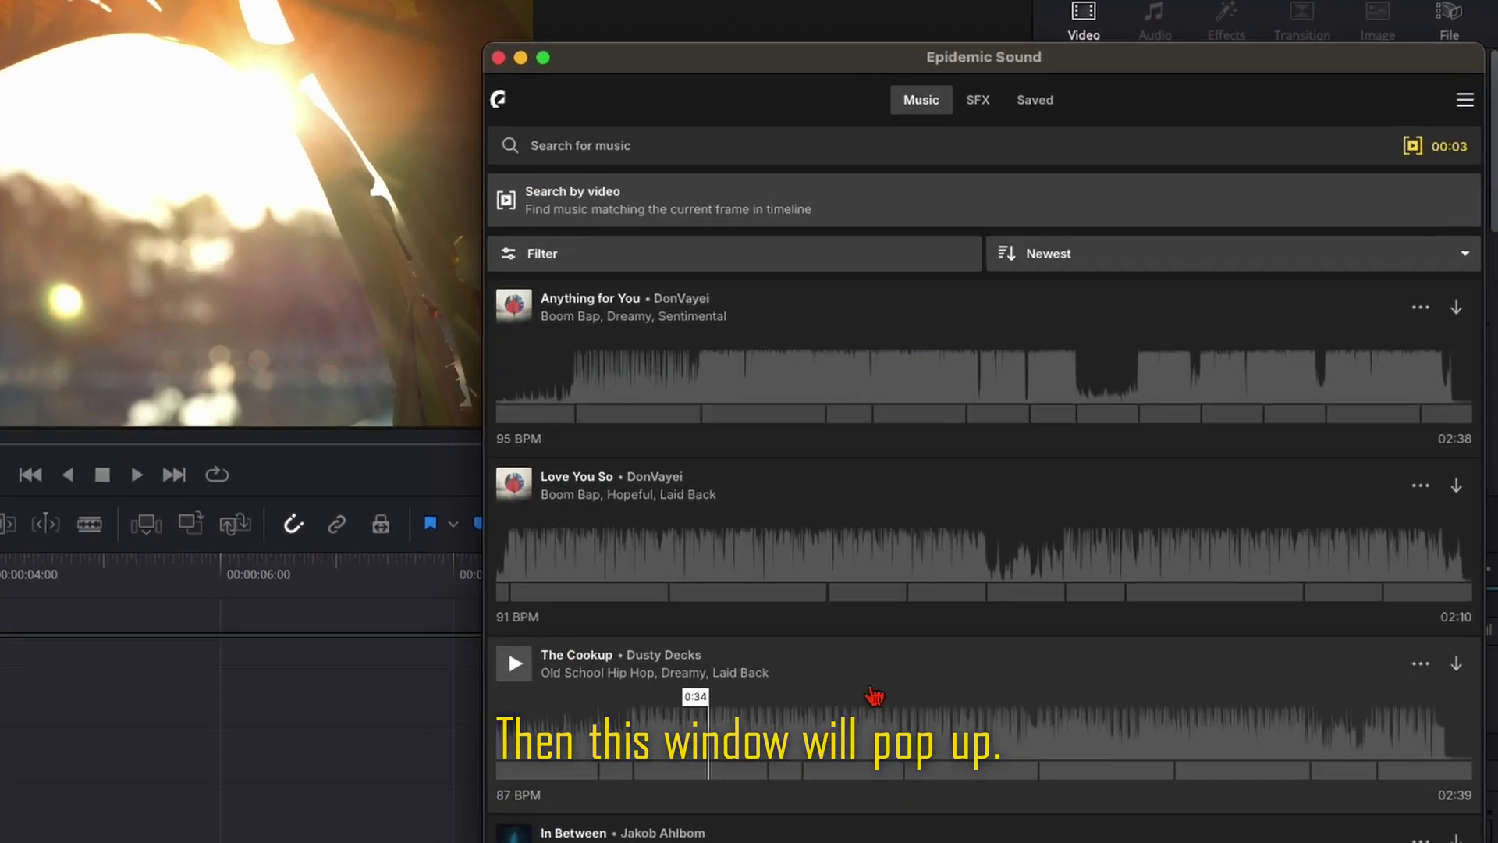
# Preview and download The Cookup, place it on the Music track, then fit the timeline.
pyautogui.scroll(-5, 934, 443)
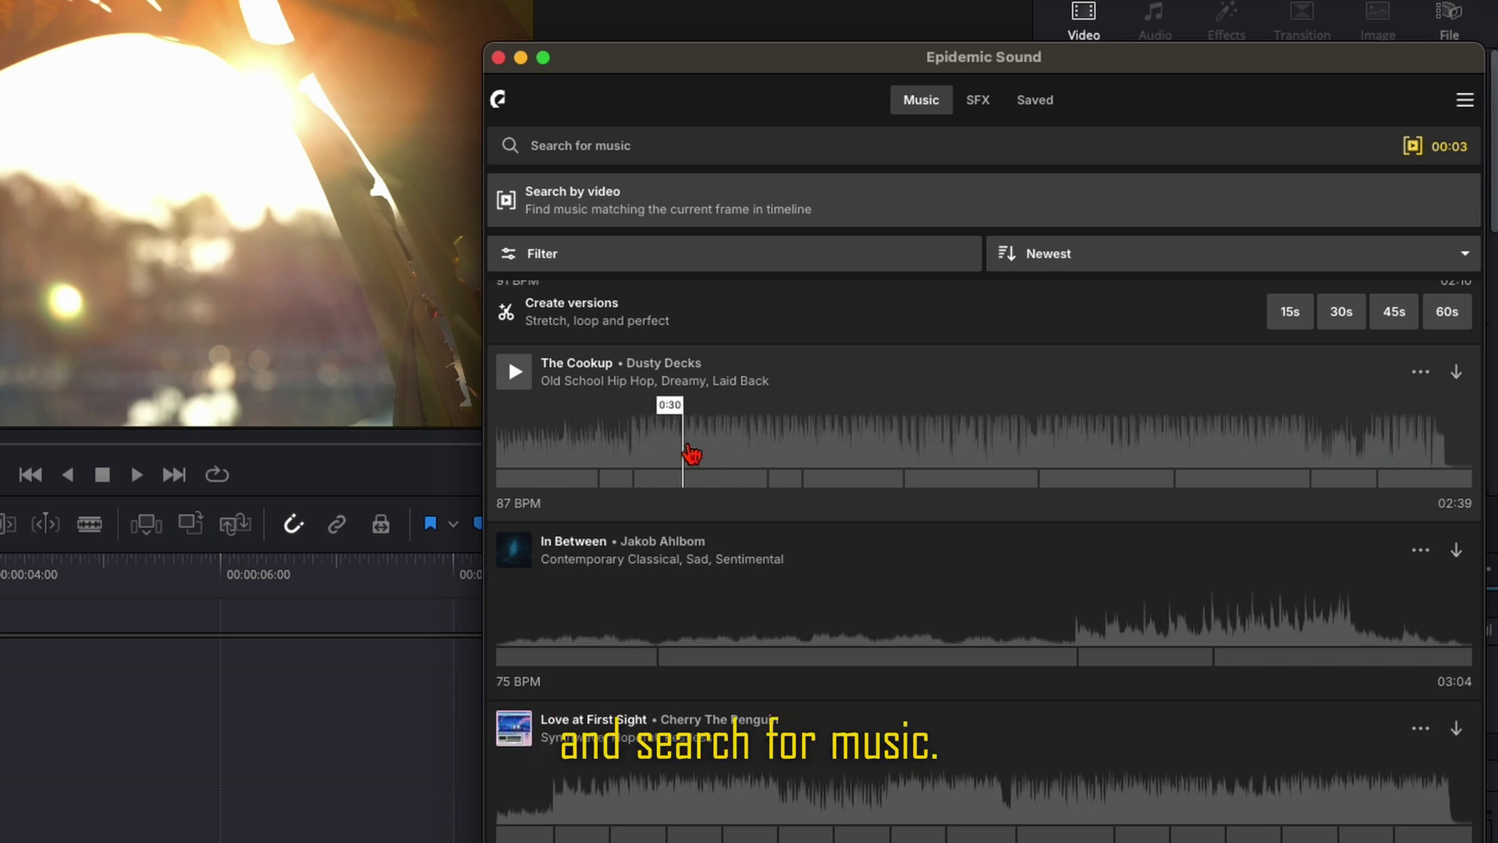
pyautogui.click(691, 446)
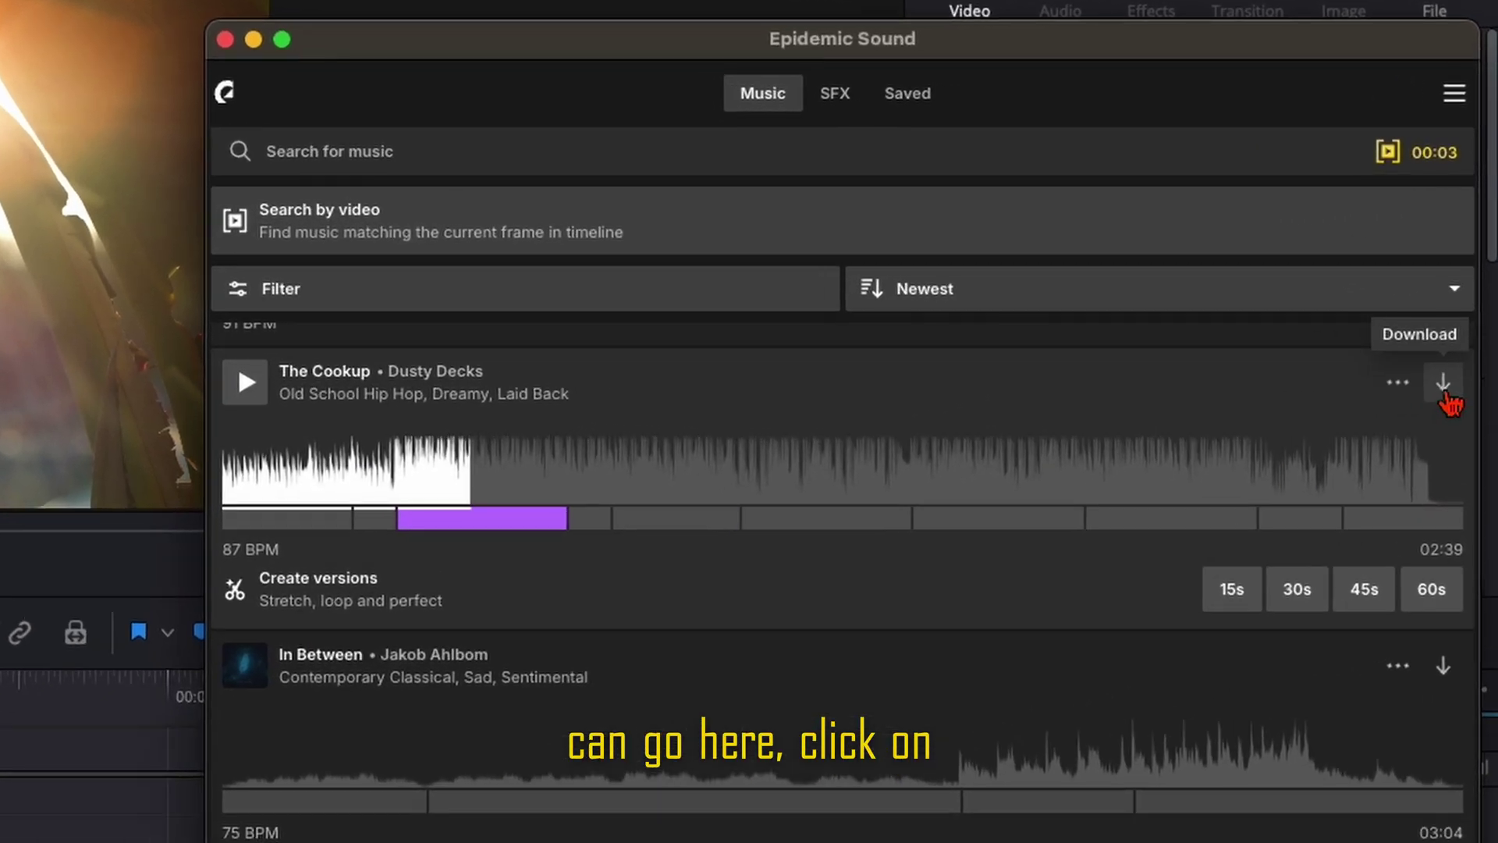
pyautogui.click(1456, 327)
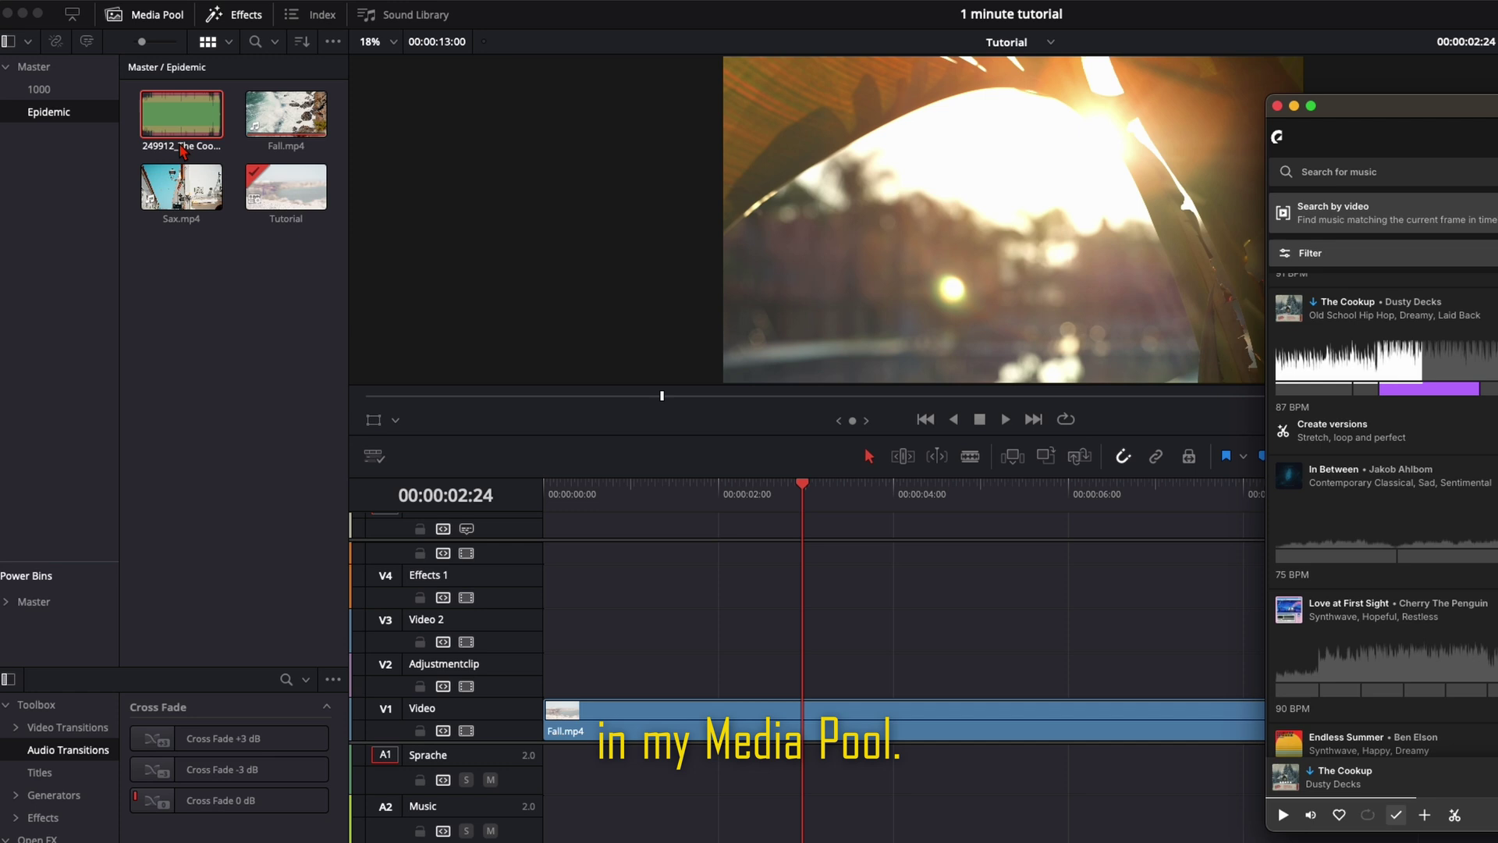
pyautogui.moveTo(182, 148); pyautogui.dragTo(621, 827)
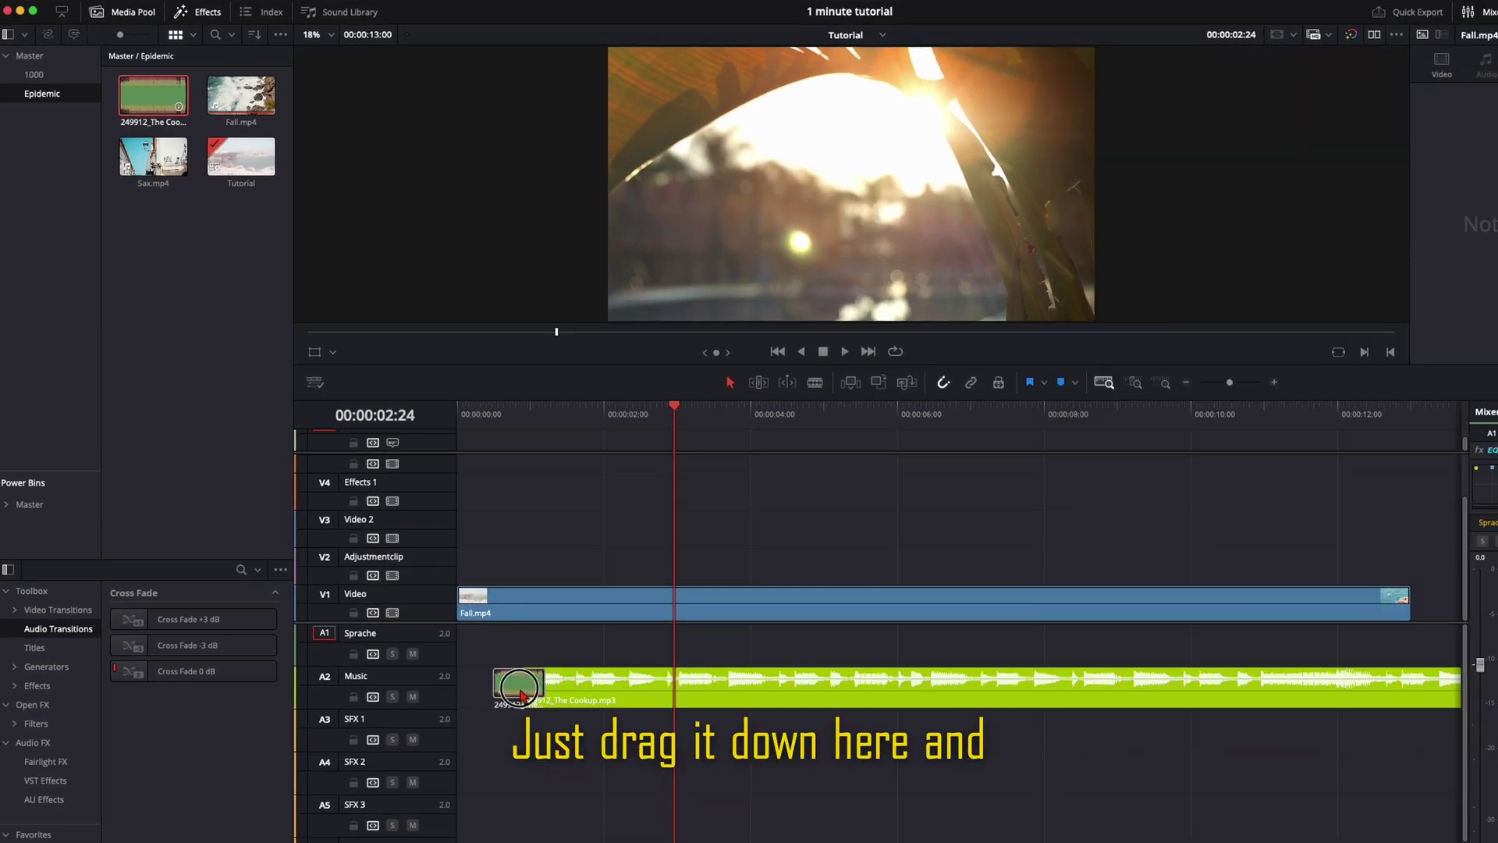
pyautogui.moveTo(521, 693); pyautogui.dragTo(485, 650)
pyautogui.hotkey('shift', 'z')
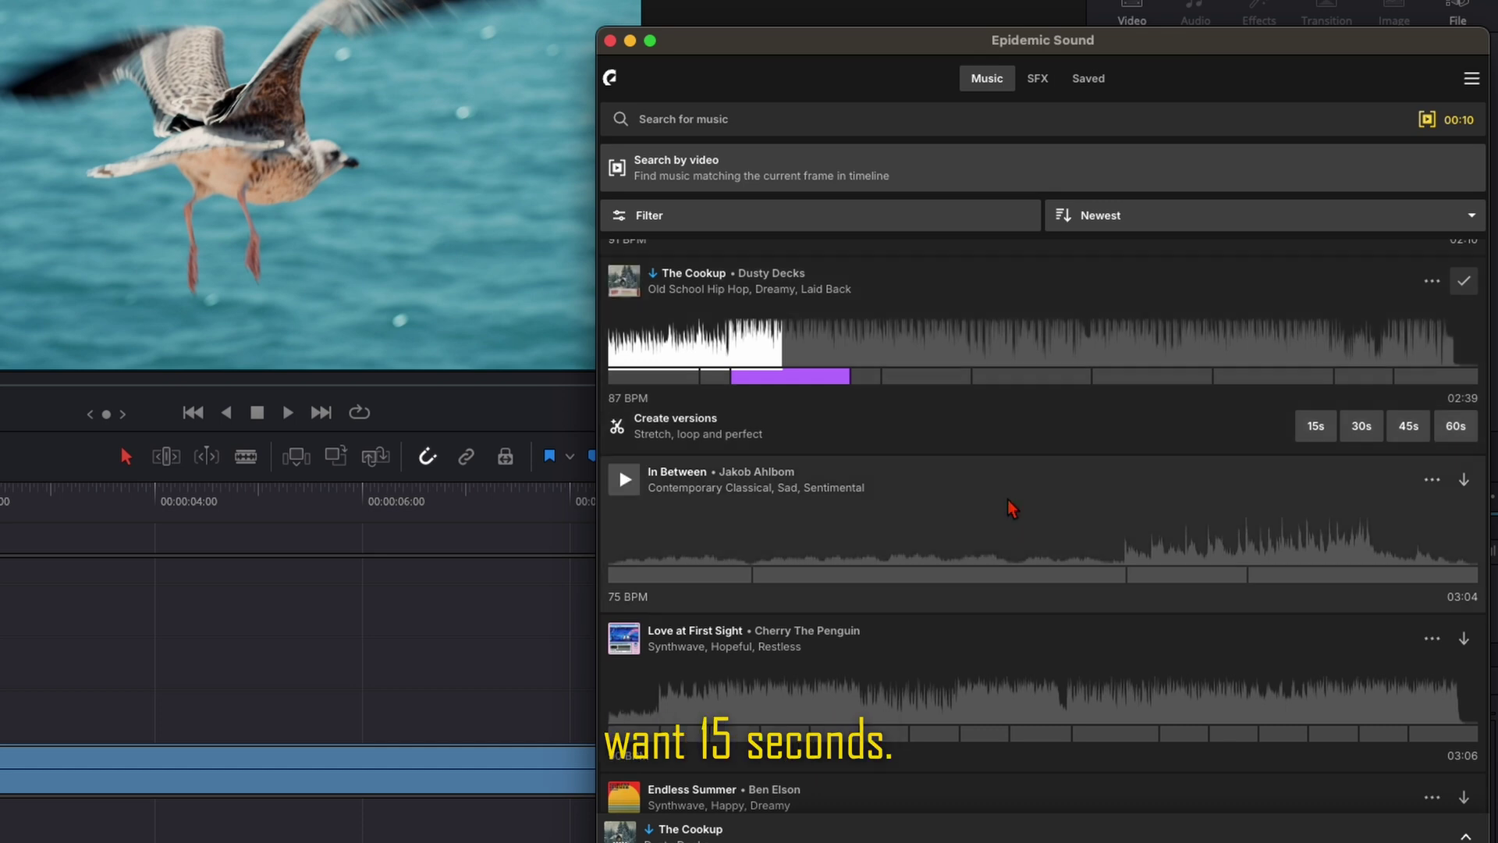
# Generate 15-second versions of The Cookup and add the third version to the timeline.
pyautogui.click(1315, 428)
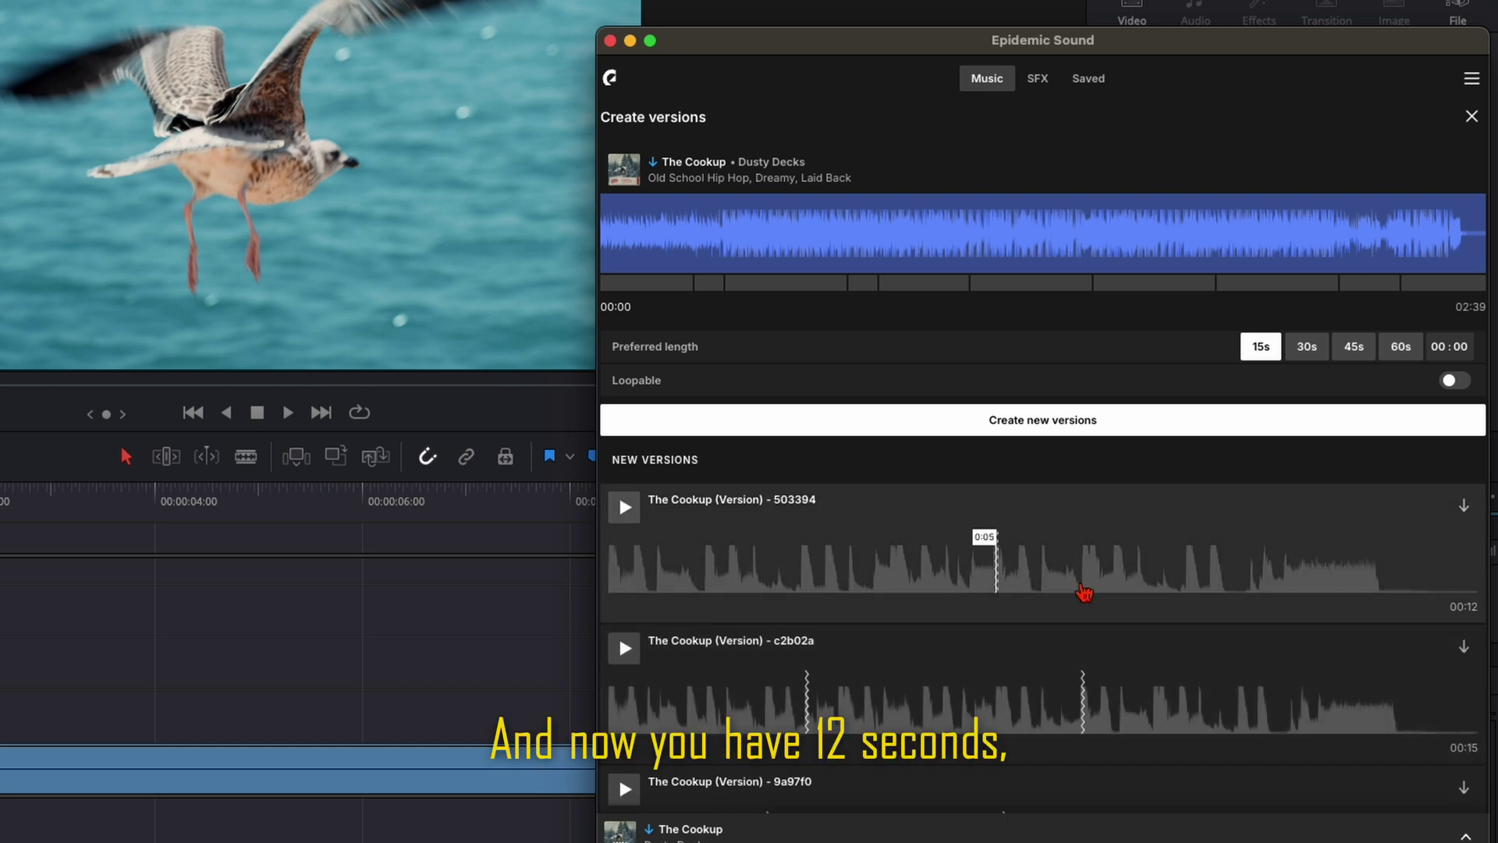
pyautogui.scroll(-2, 1431, 723)
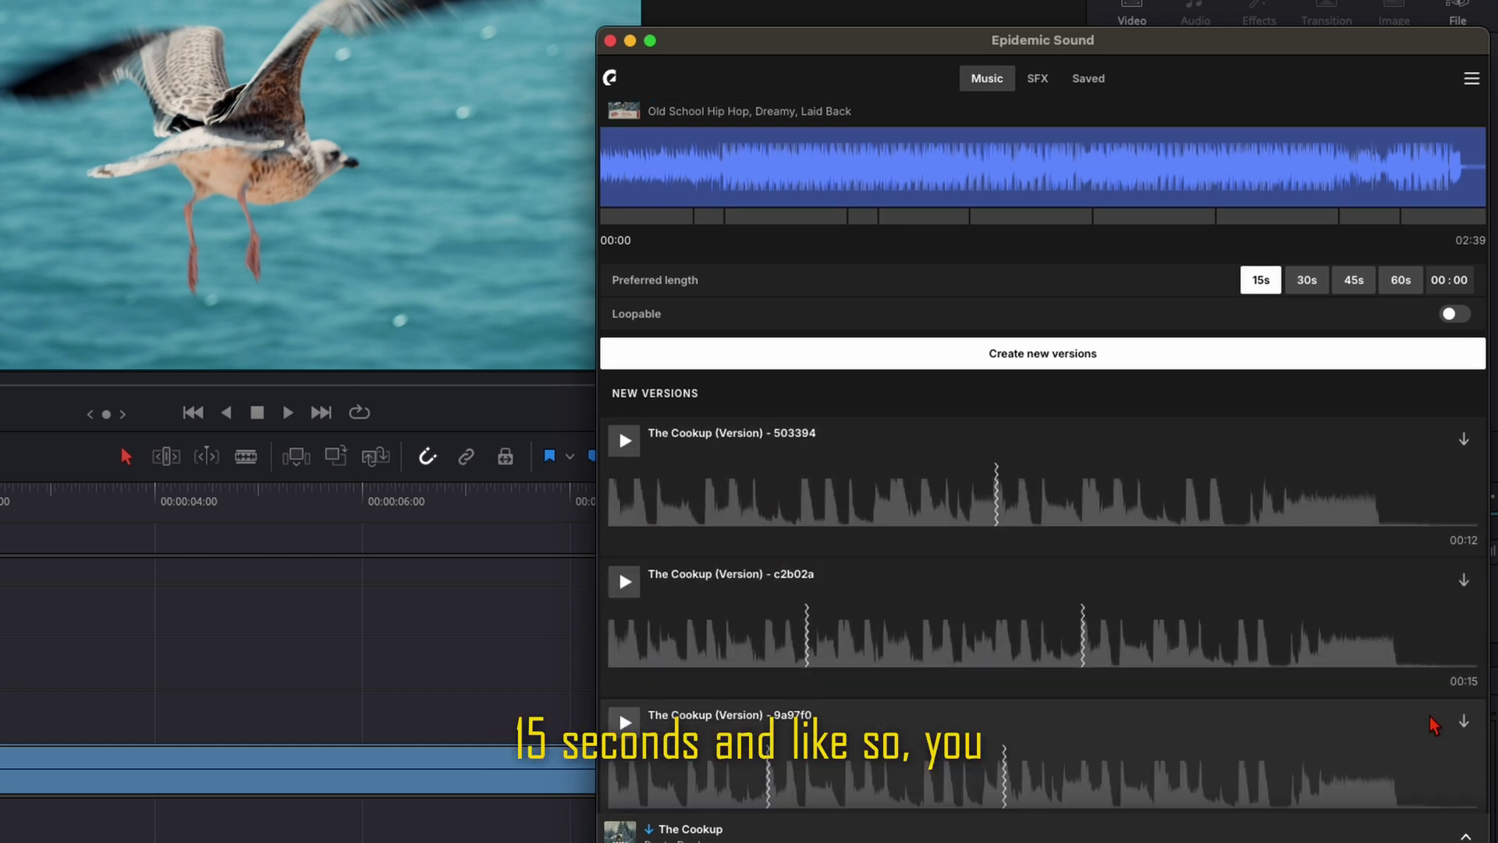
pyautogui.scroll(-4, 1027, 587)
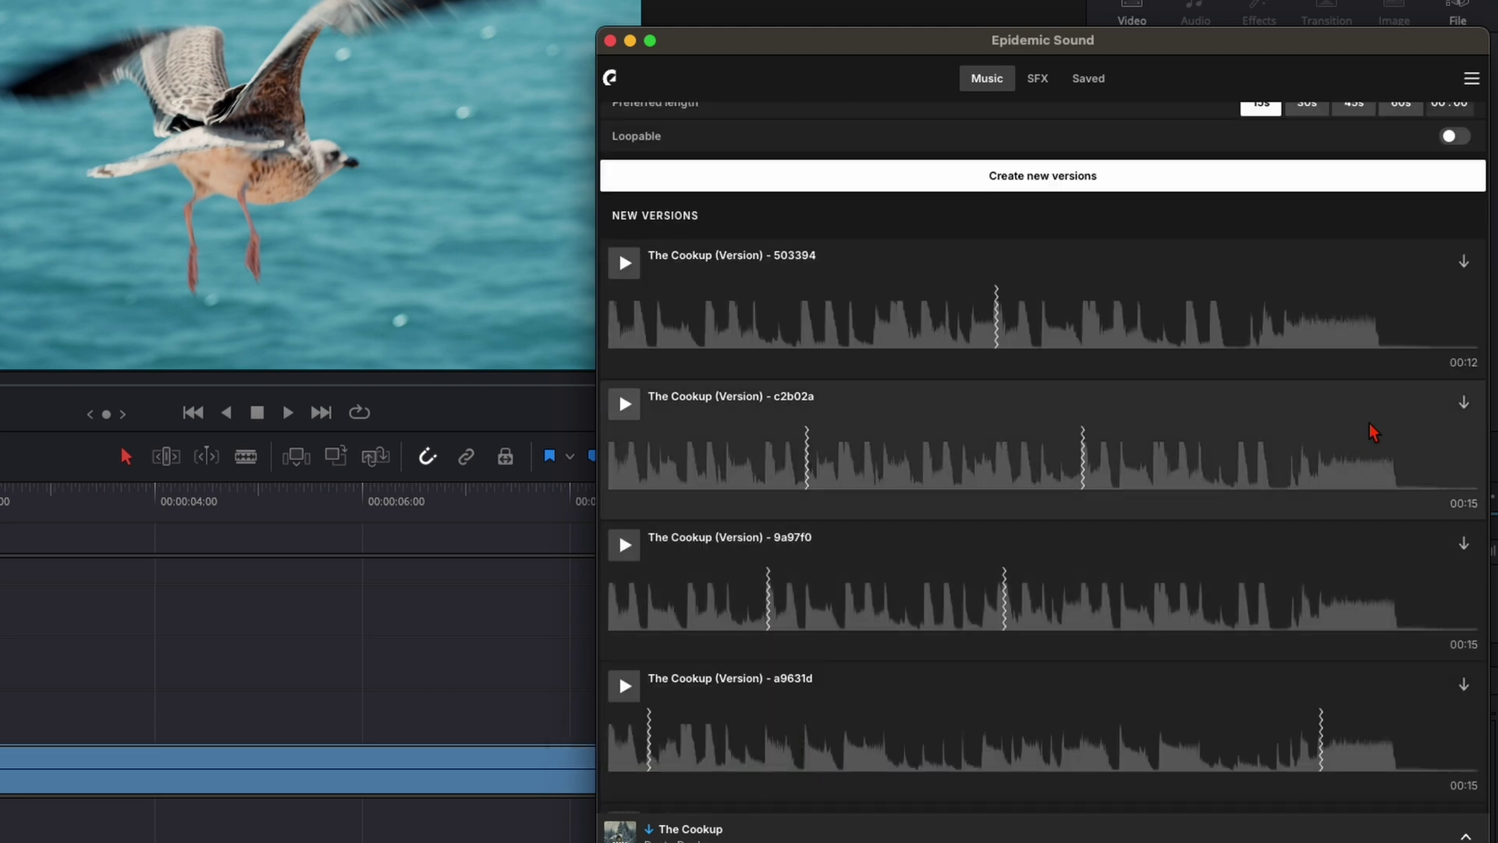
pyautogui.click(919, 581)
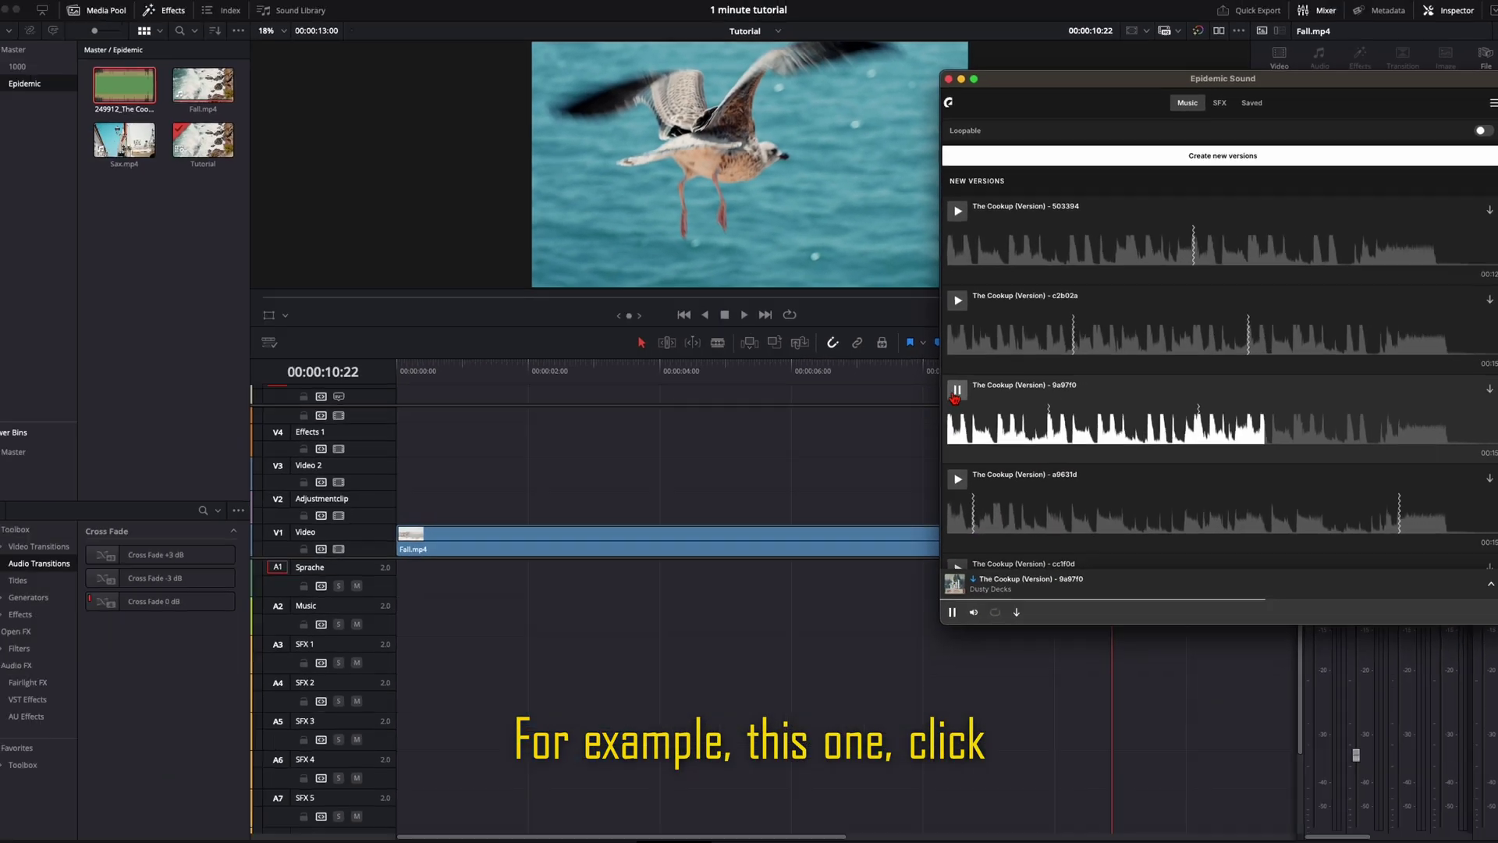
pyautogui.click(1489, 391)
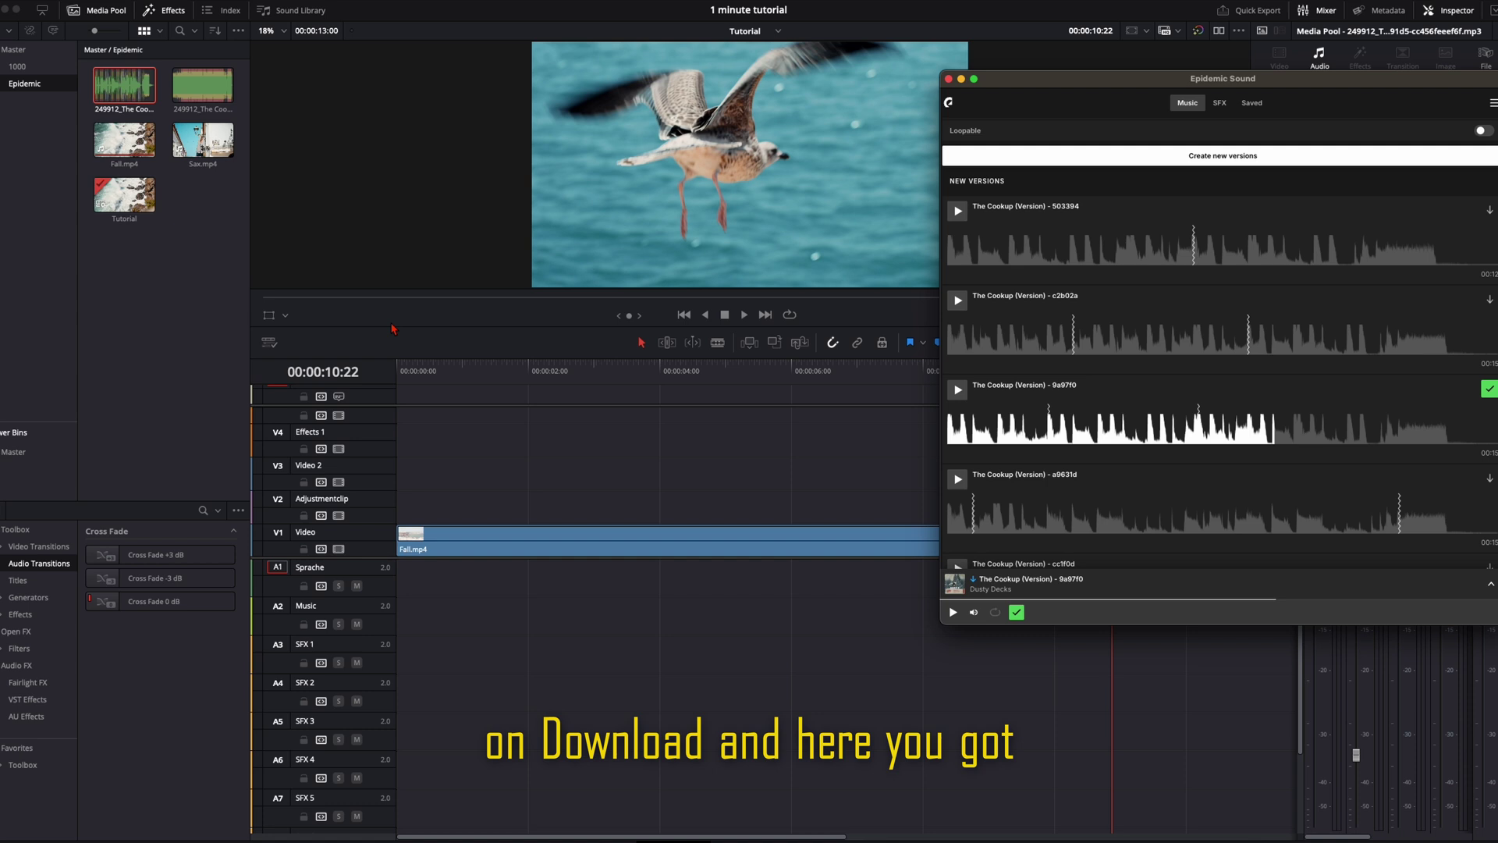
pyautogui.moveTo(123, 92); pyautogui.dragTo(402, 573)
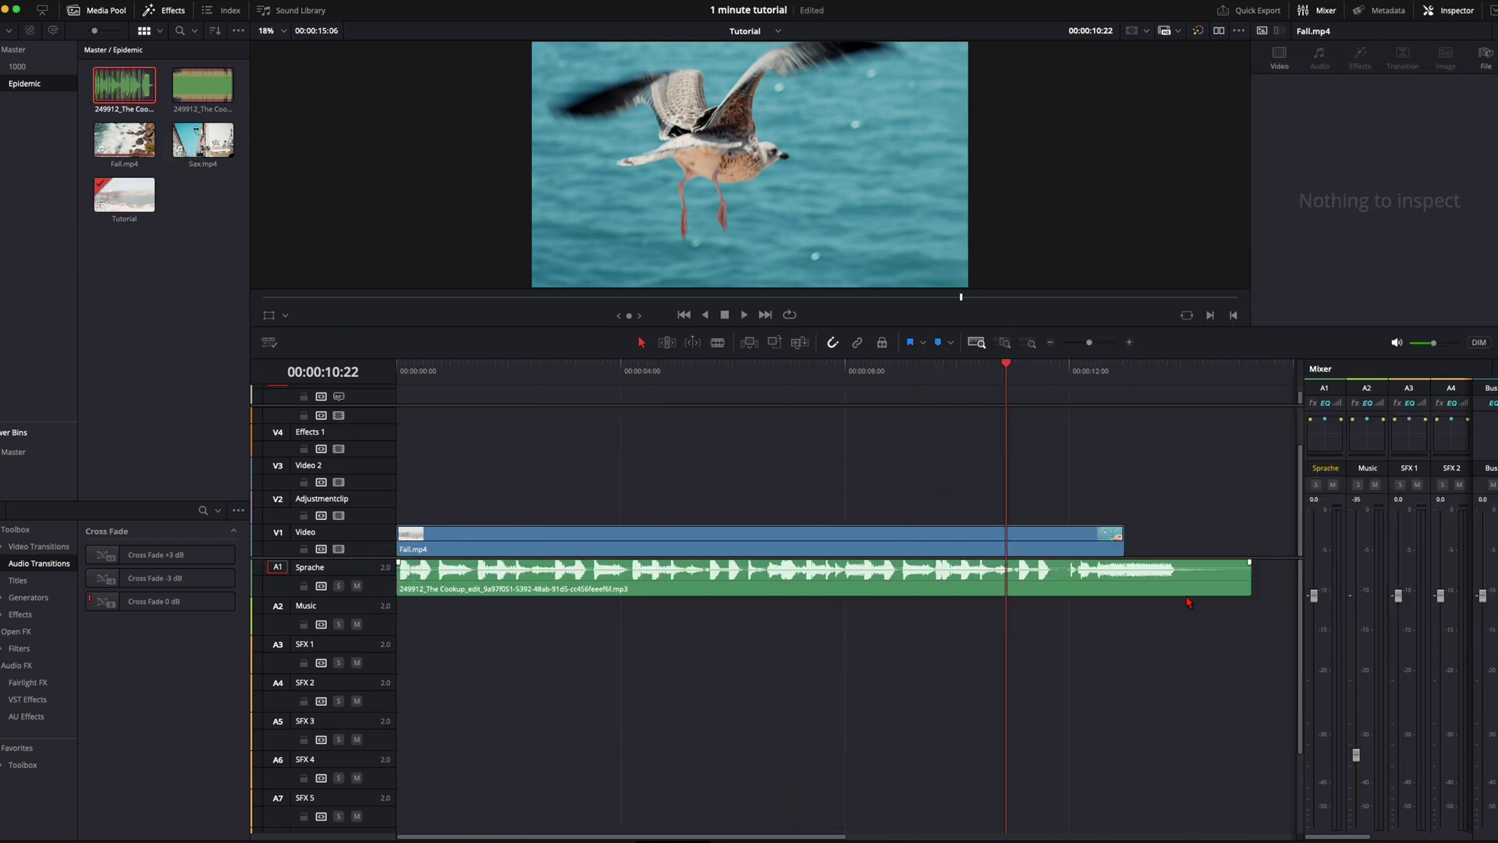
# Search SFX for 'cinematic riser' and put the 'Short, Cinematic, Gritty' riser on SFX 1.
pyautogui.click(1220, 105)
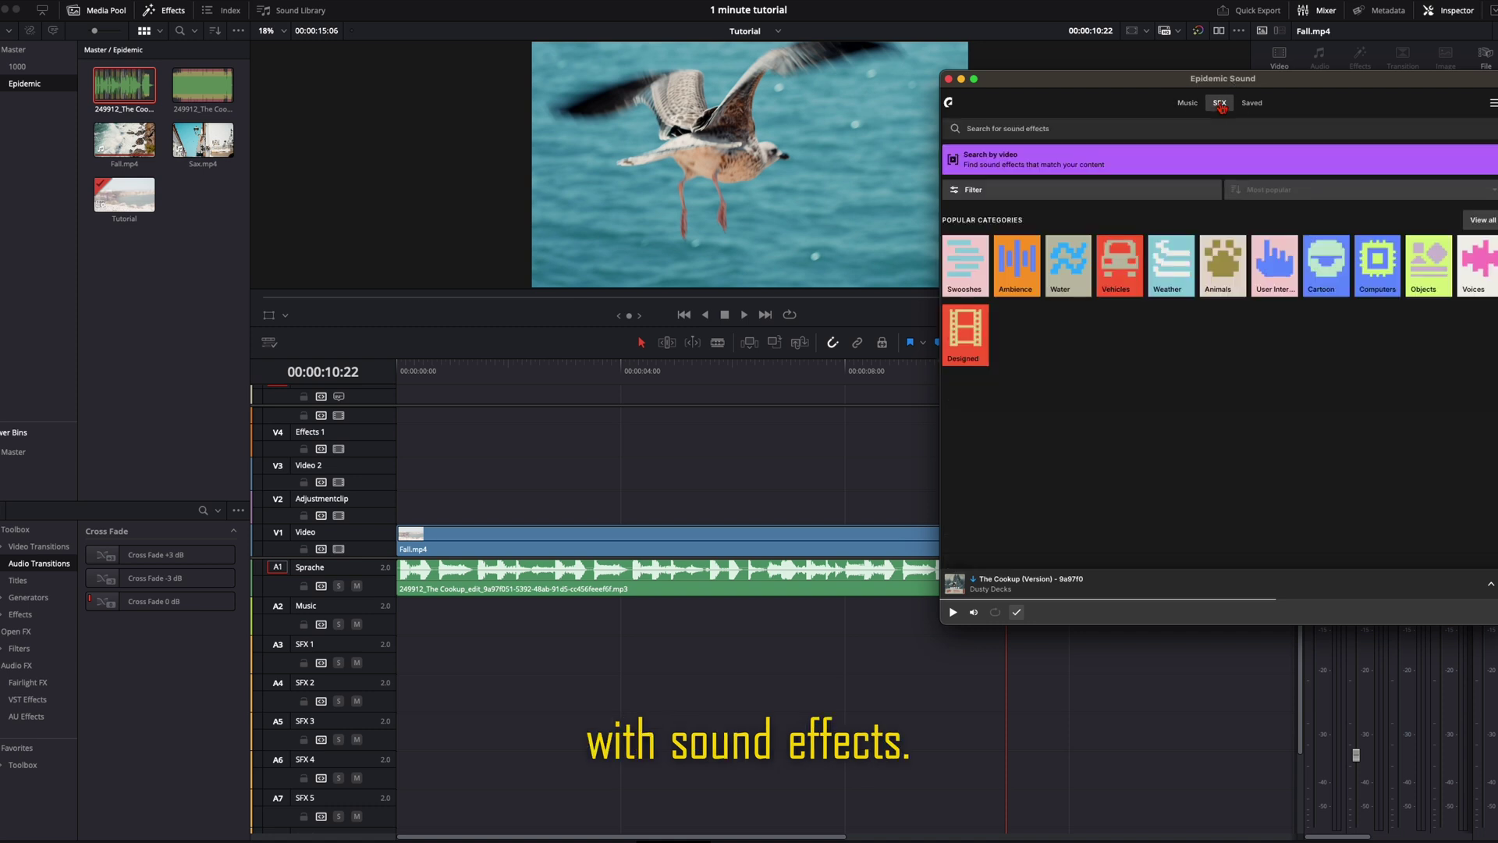
pyautogui.click(1009, 133)
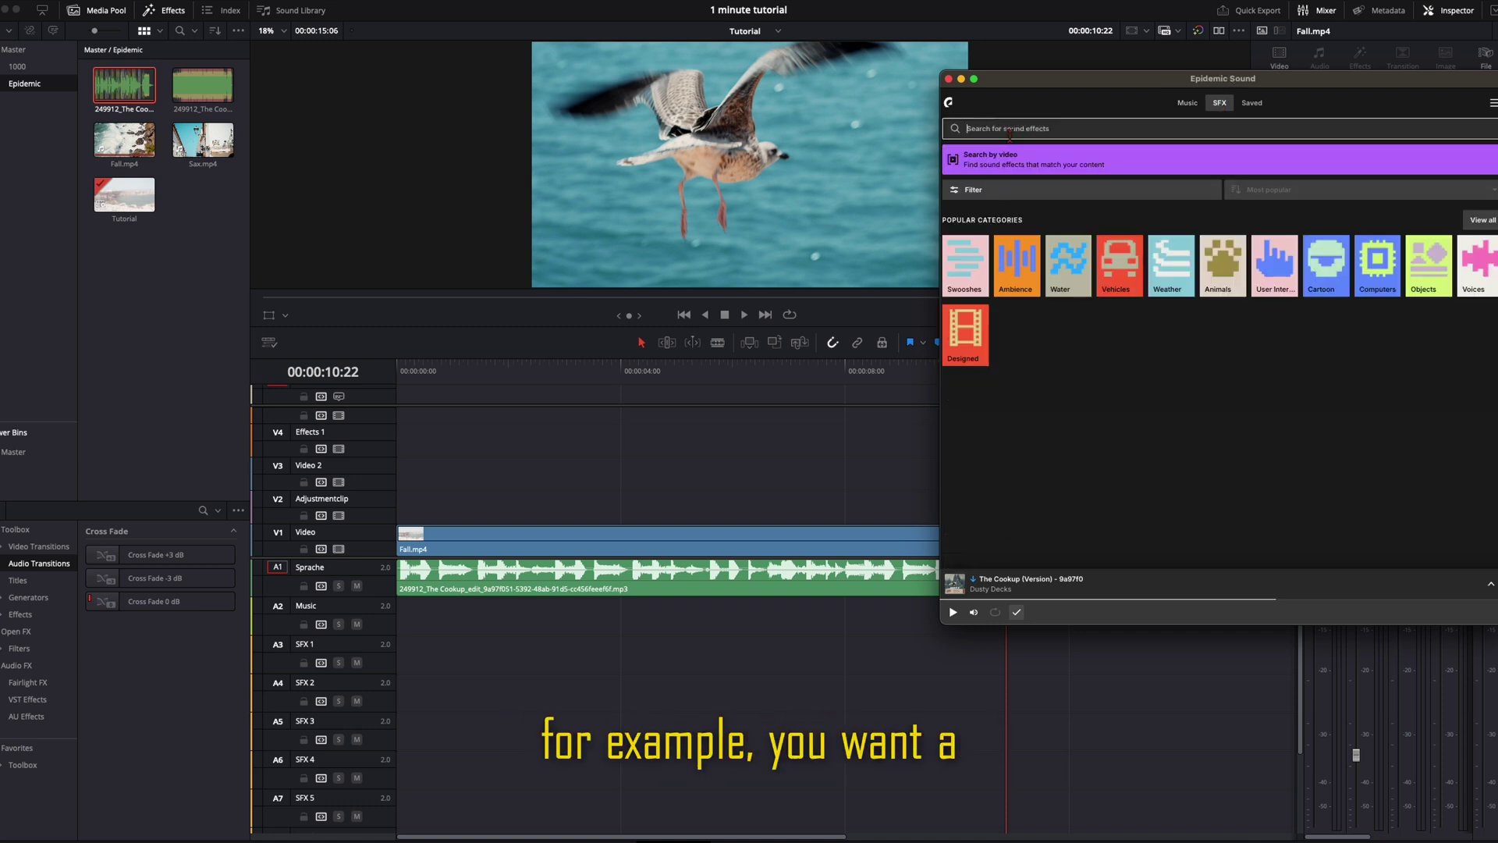
pyautogui.write('cinema')
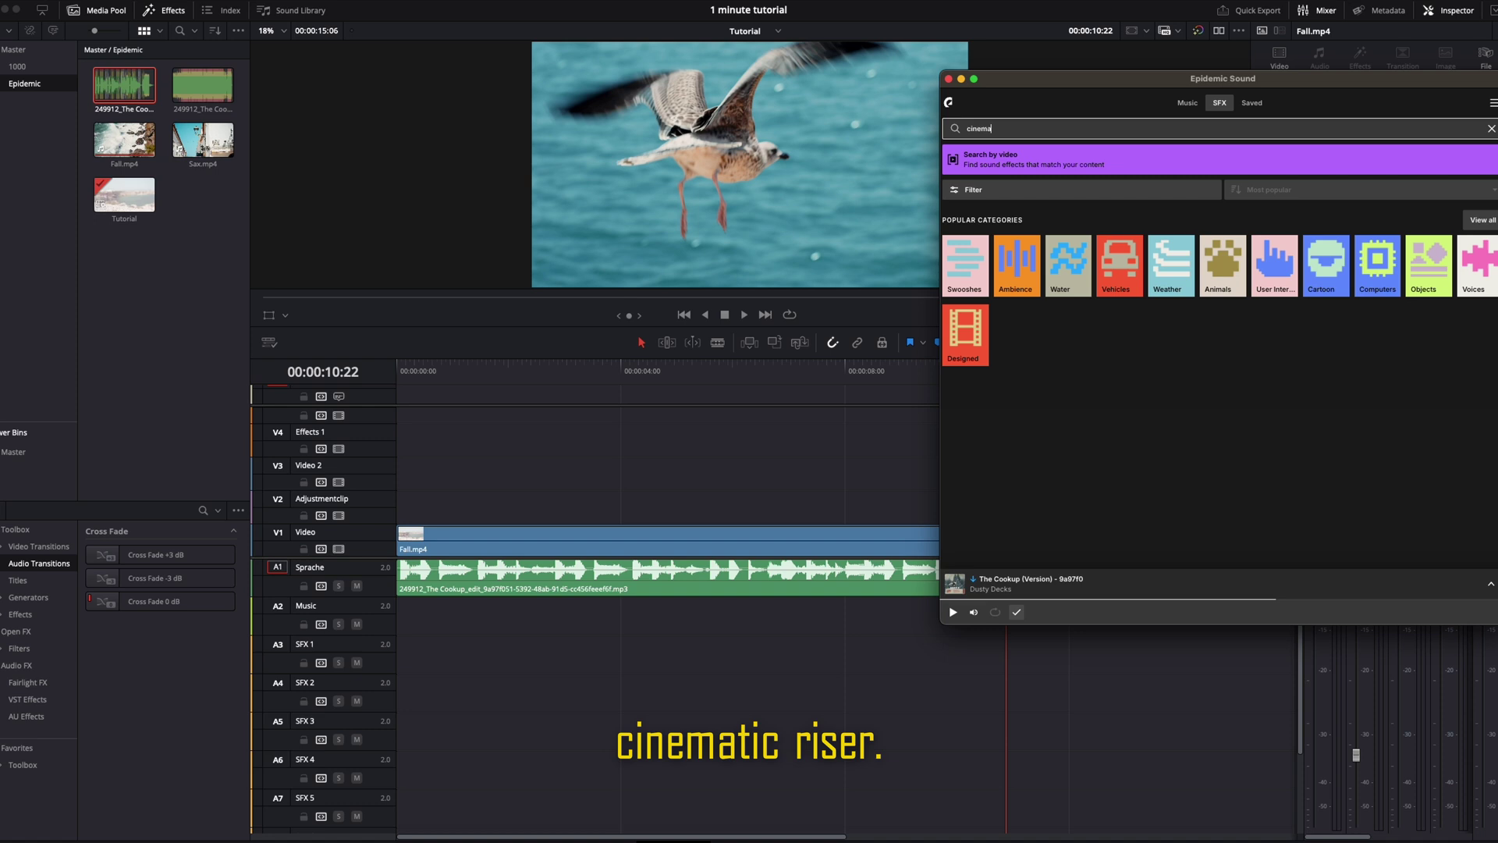
pyautogui.write('tic riser')
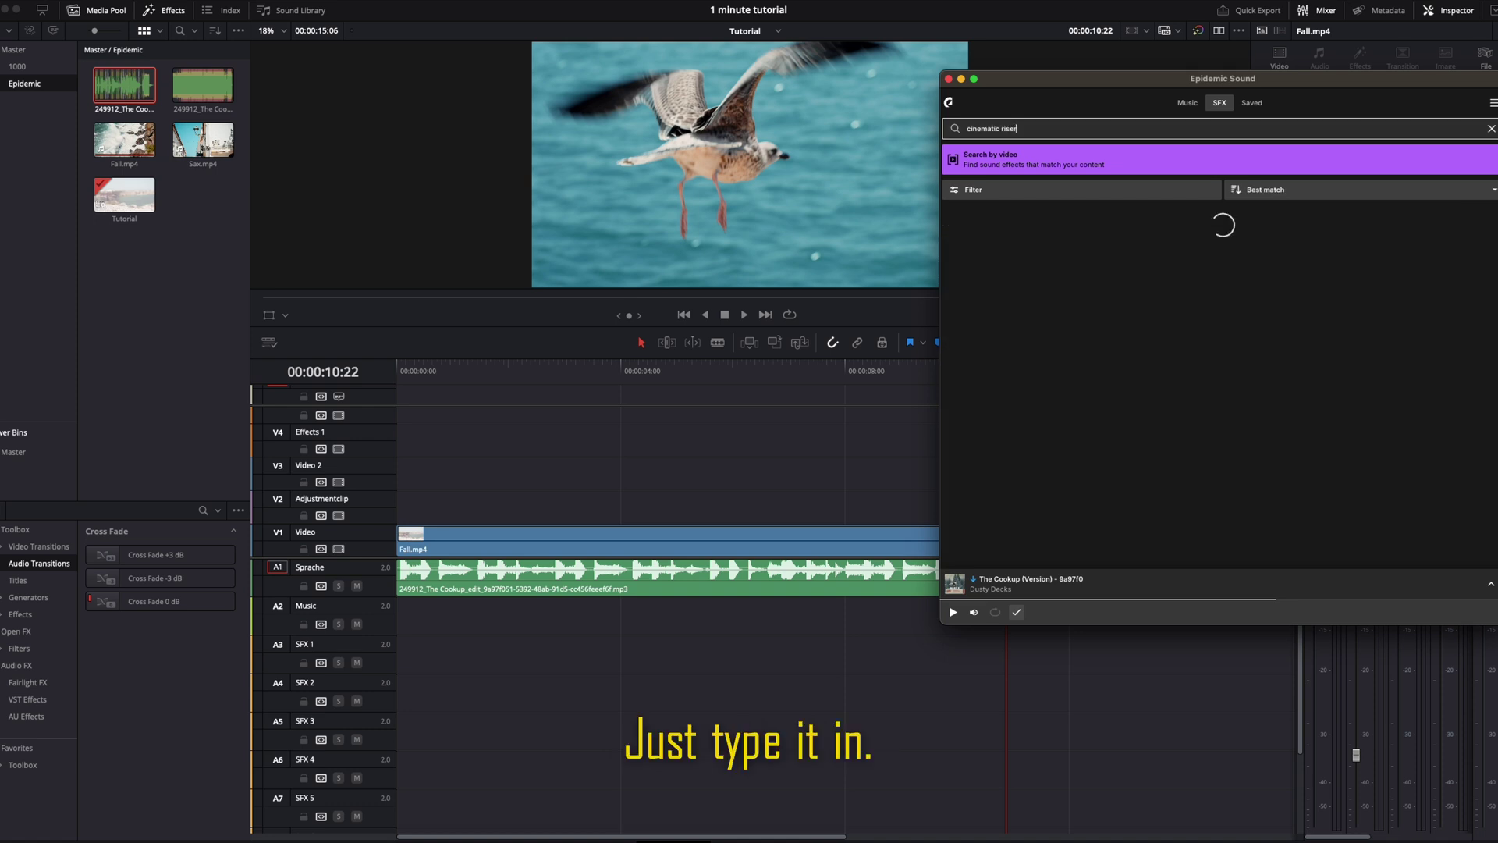
pyautogui.click(1022, 437)
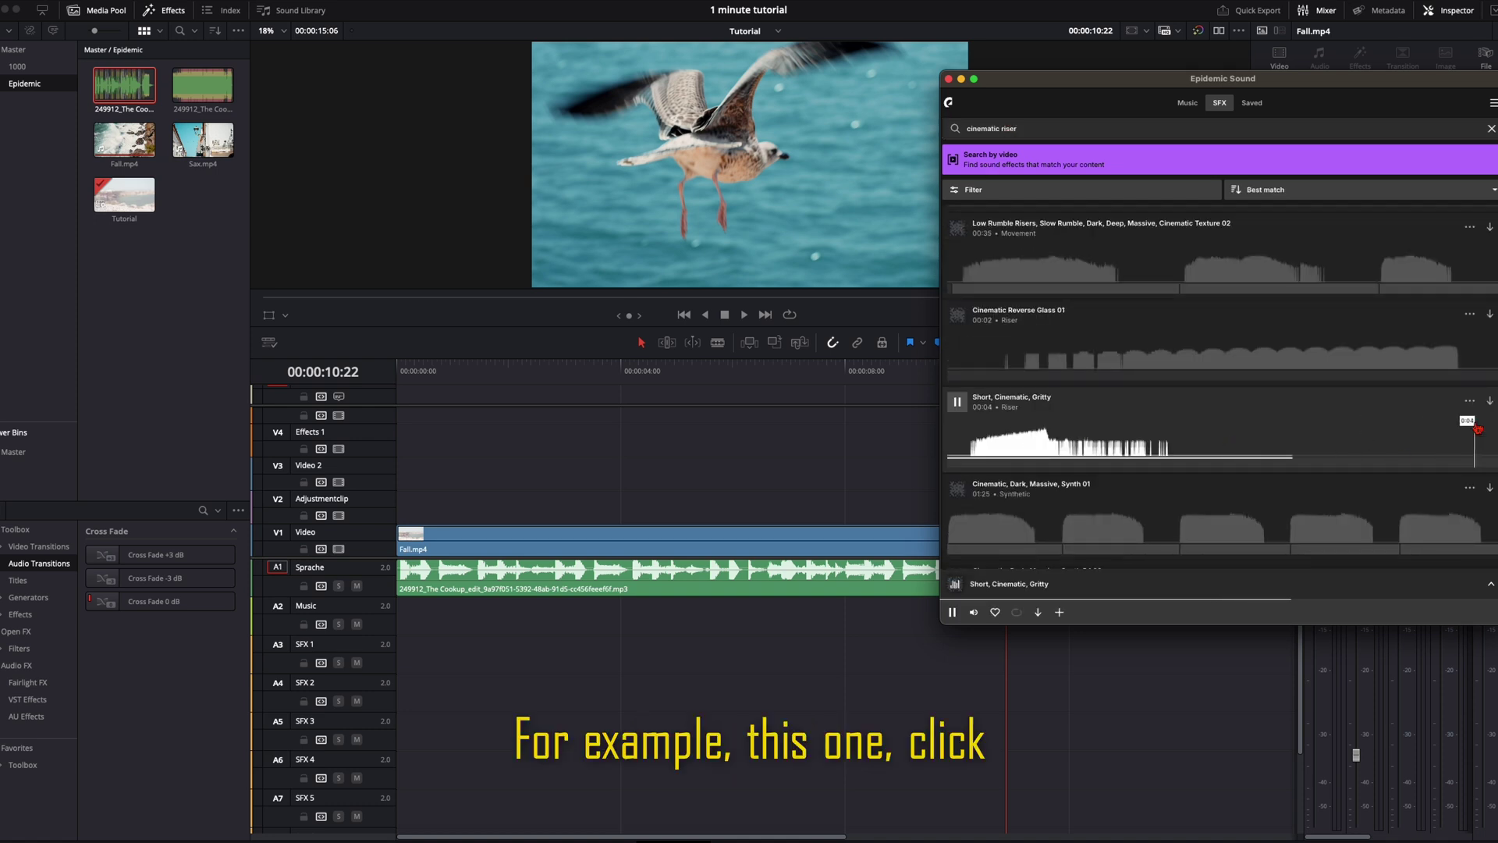
pyautogui.click(1487, 401)
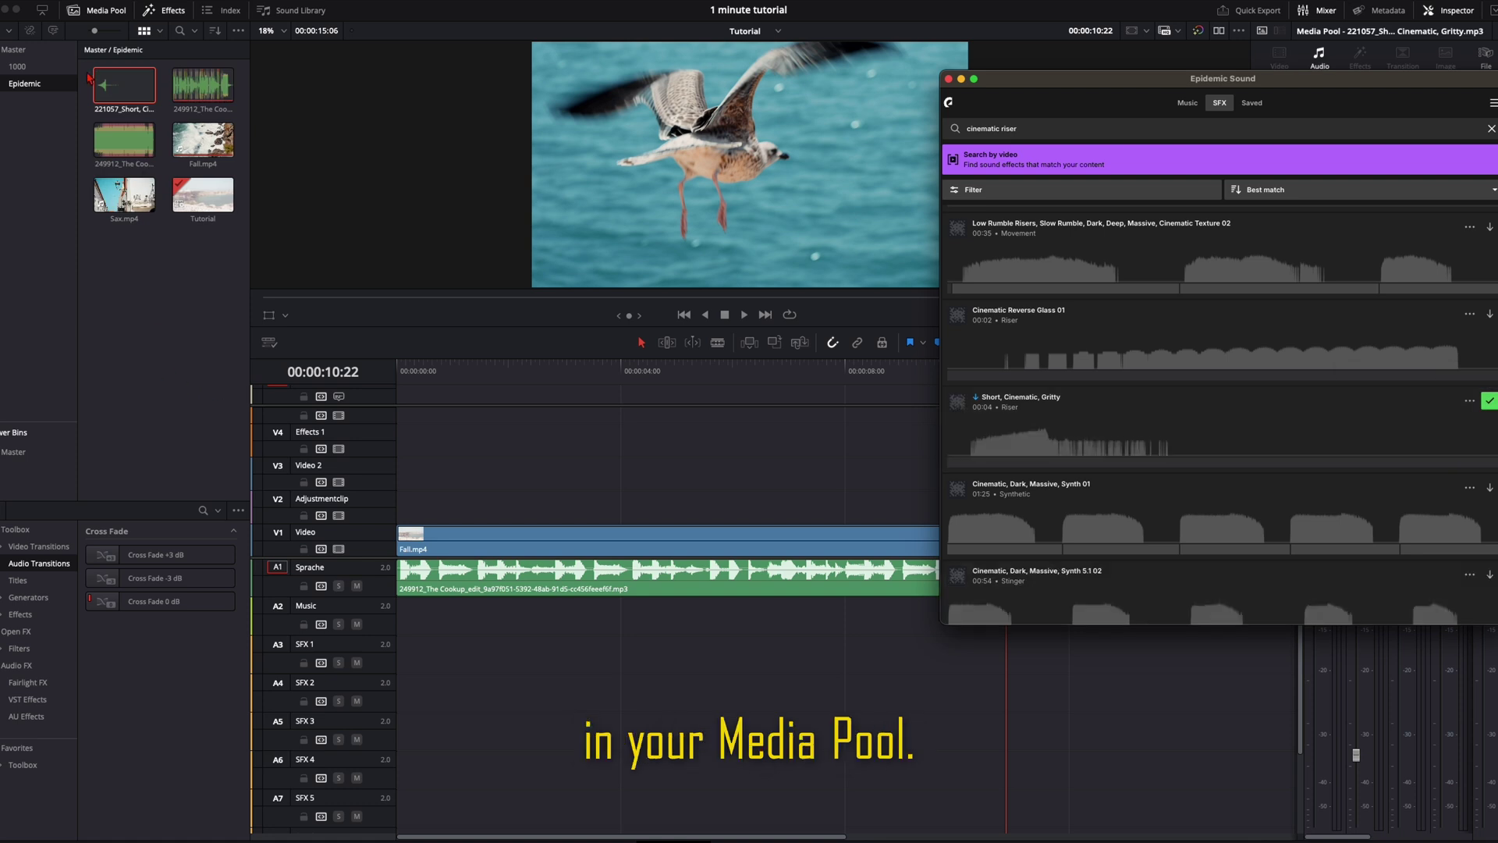
pyautogui.moveTo(124, 84); pyautogui.dragTo(507, 655)
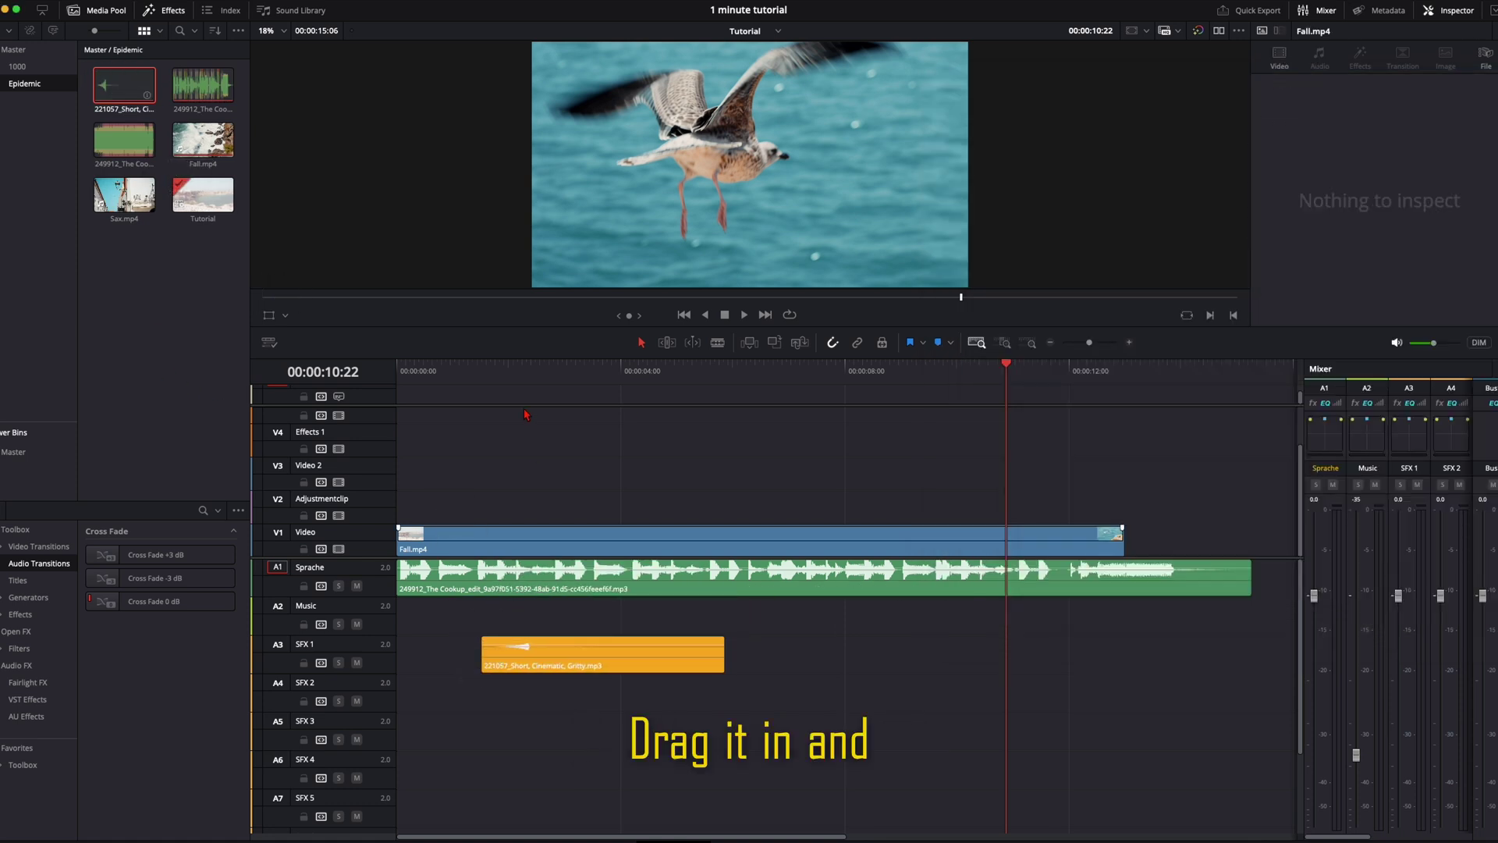
pyautogui.click(514, 371)
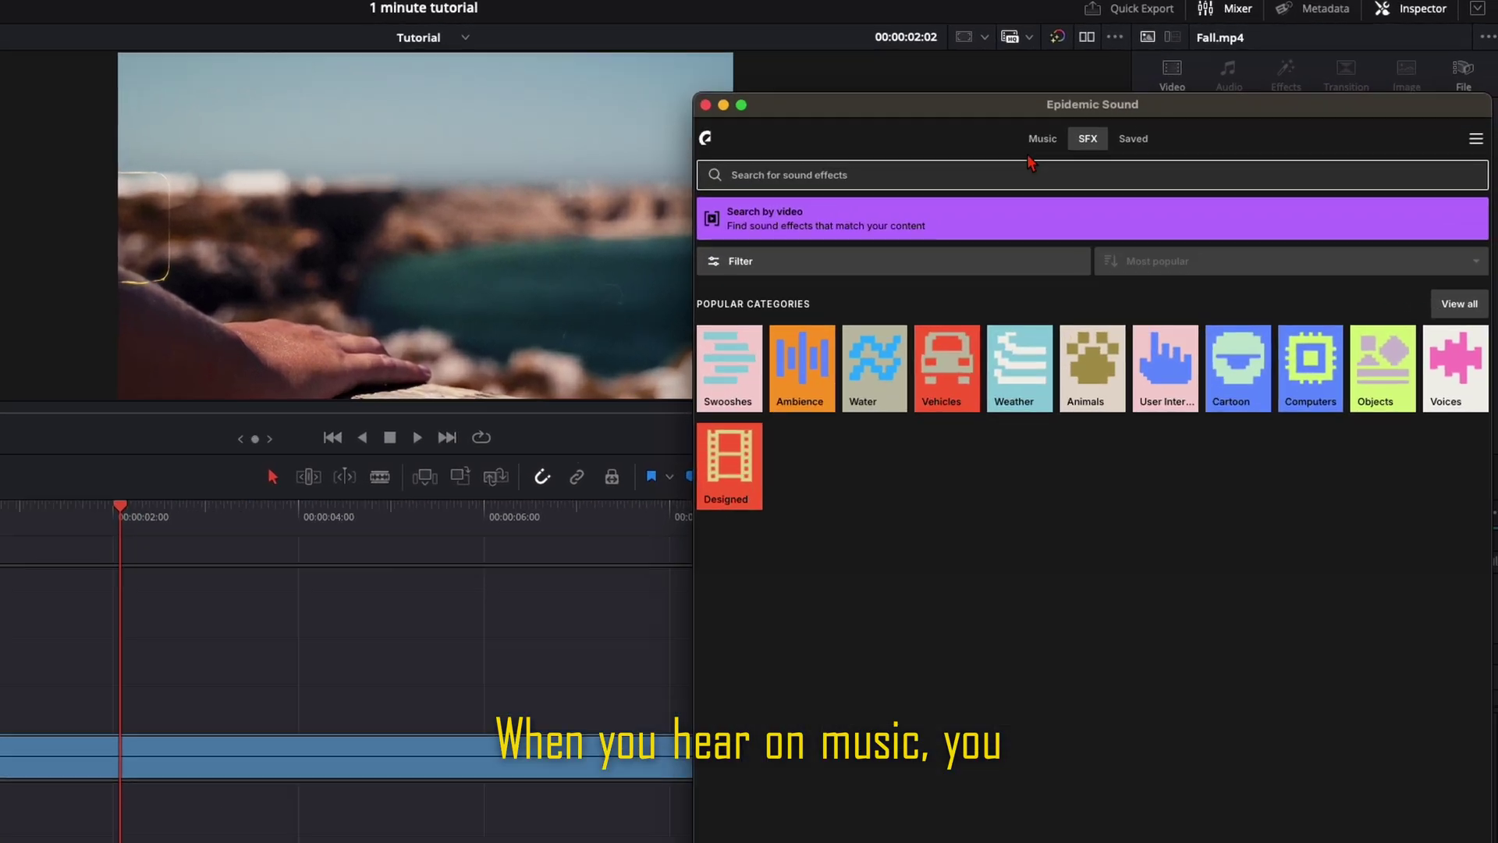
# Switch the plug-in back to Music and move the playhead to the cliff shot near 00:09.
pyautogui.click(1188, 104)
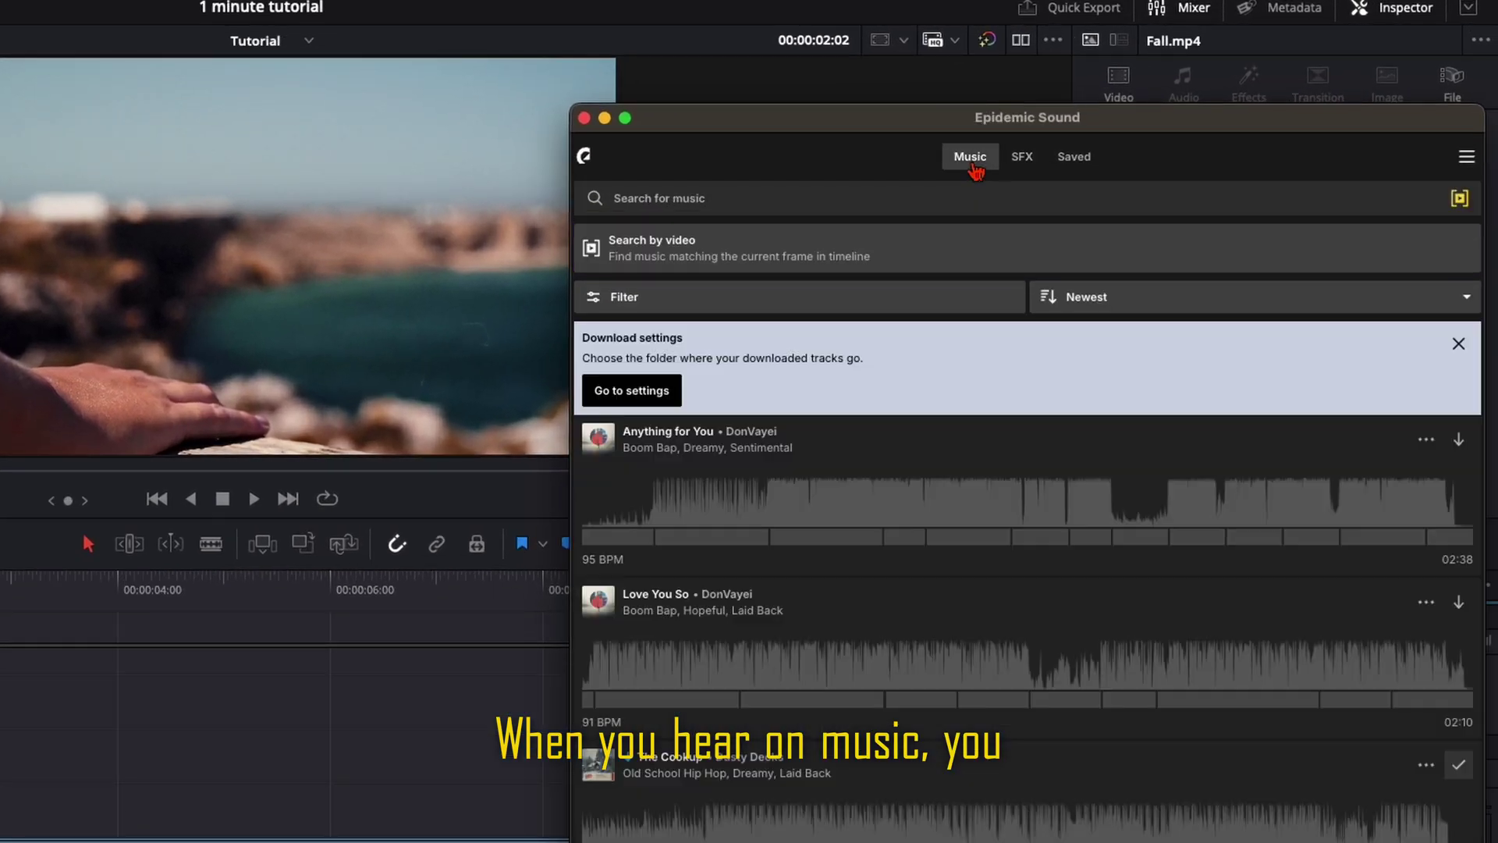
pyautogui.moveTo(1444, 209)
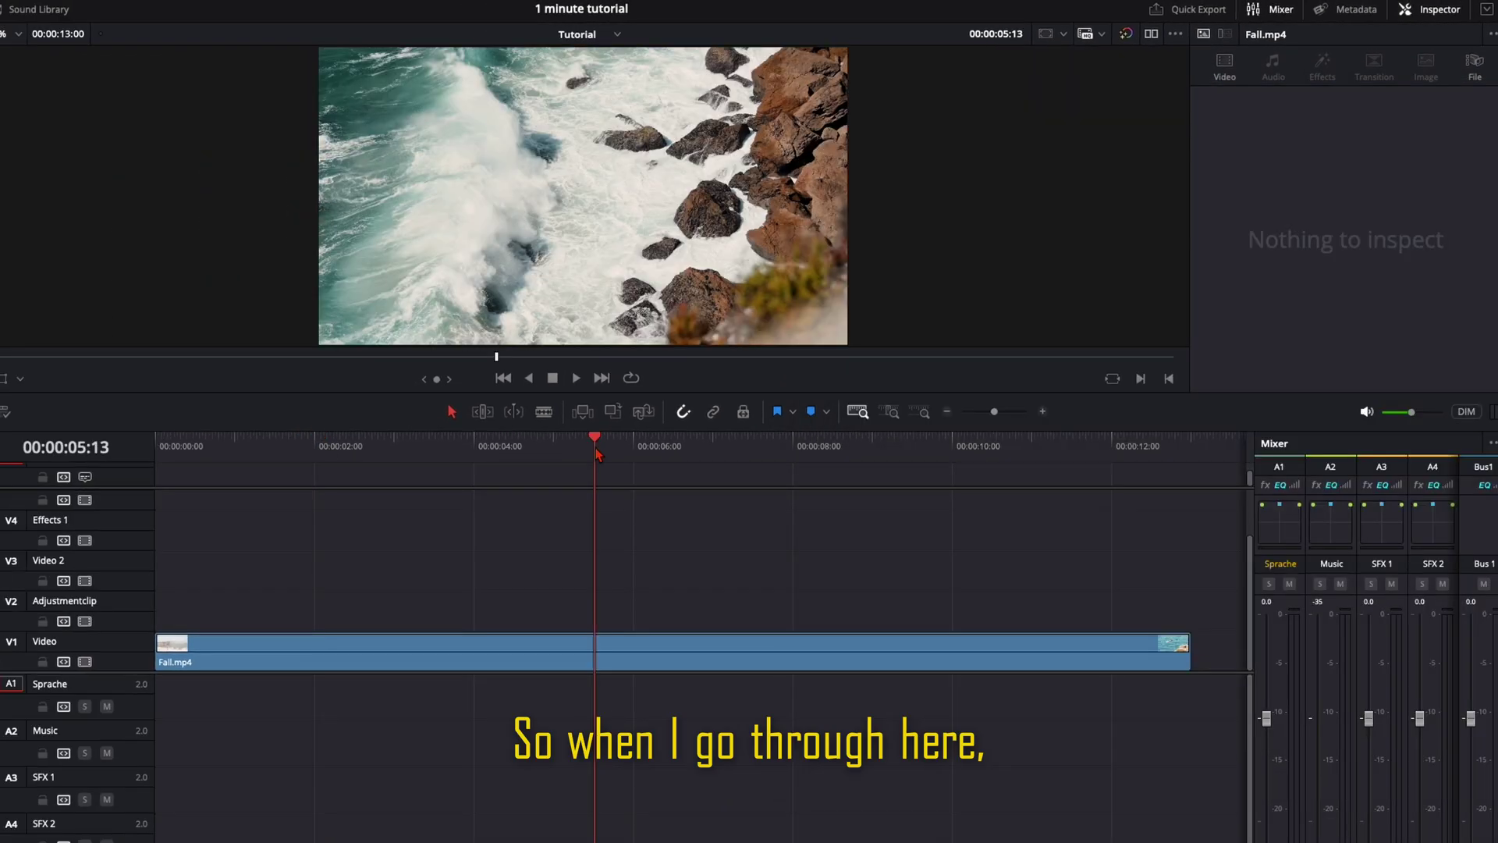
pyautogui.moveTo(596, 446); pyautogui.dragTo(924, 452)
pyautogui.press('super+Tab')
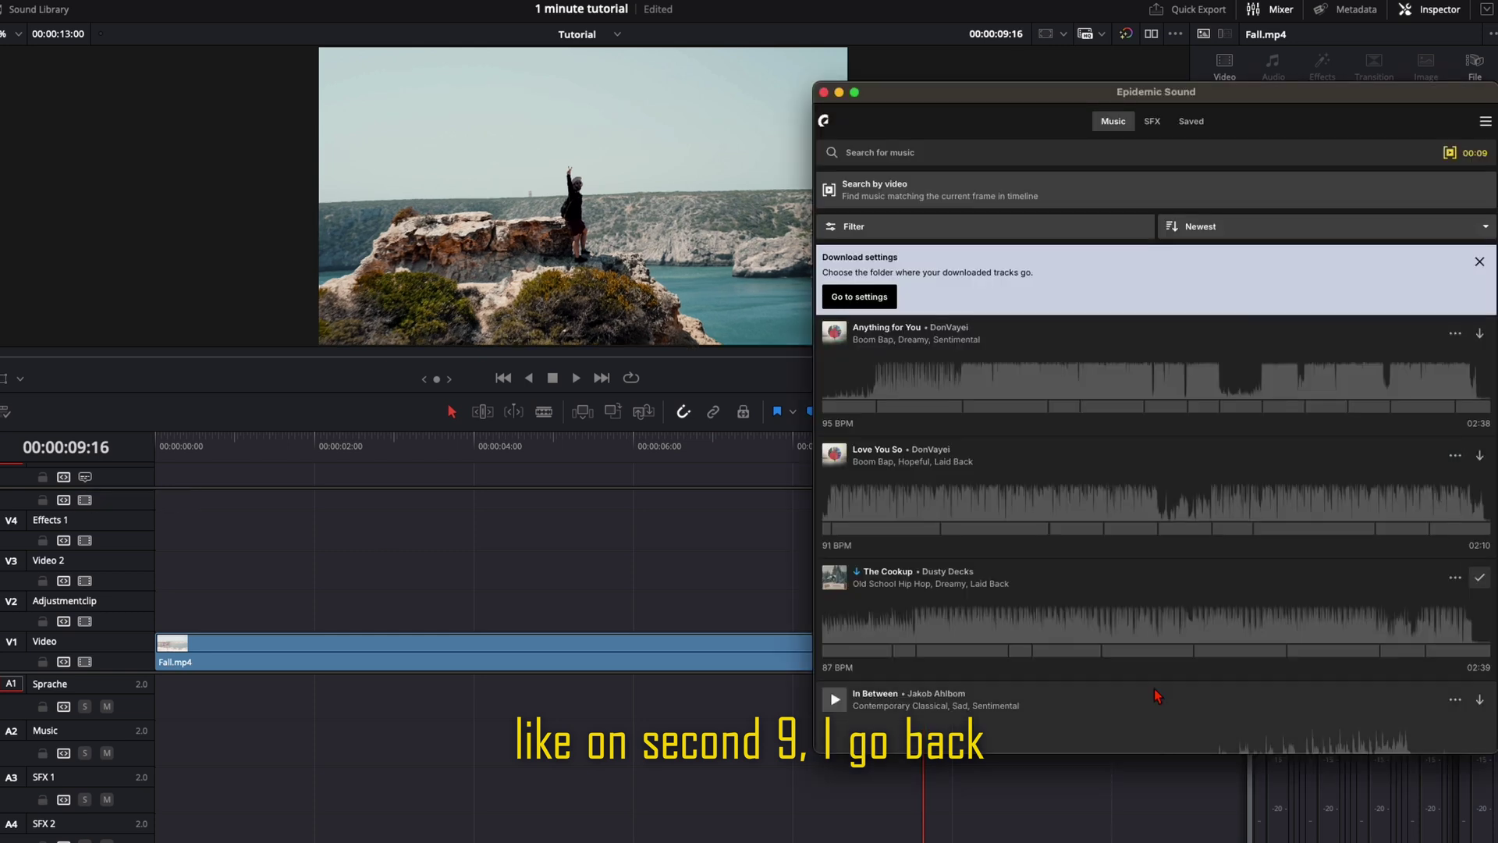
# Run Search by video on the 00:09 frame to find matching music.
pyautogui.click(877, 201)
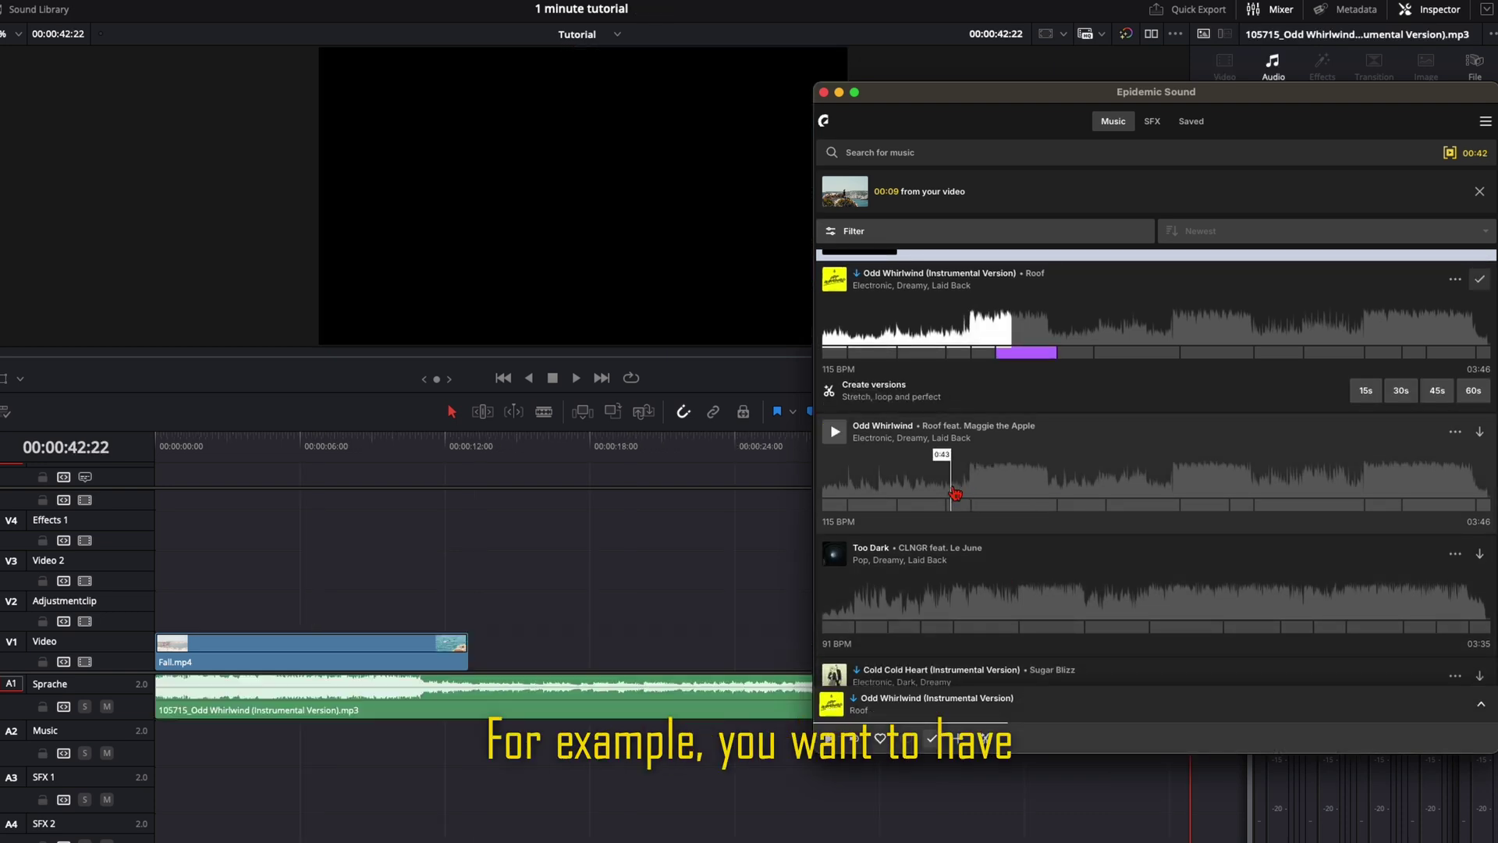
# Mark a section of Odd Whirlwind, append it to the timeline end, and fit the view.
pyautogui.moveTo(908, 491); pyautogui.dragTo(1014, 490)
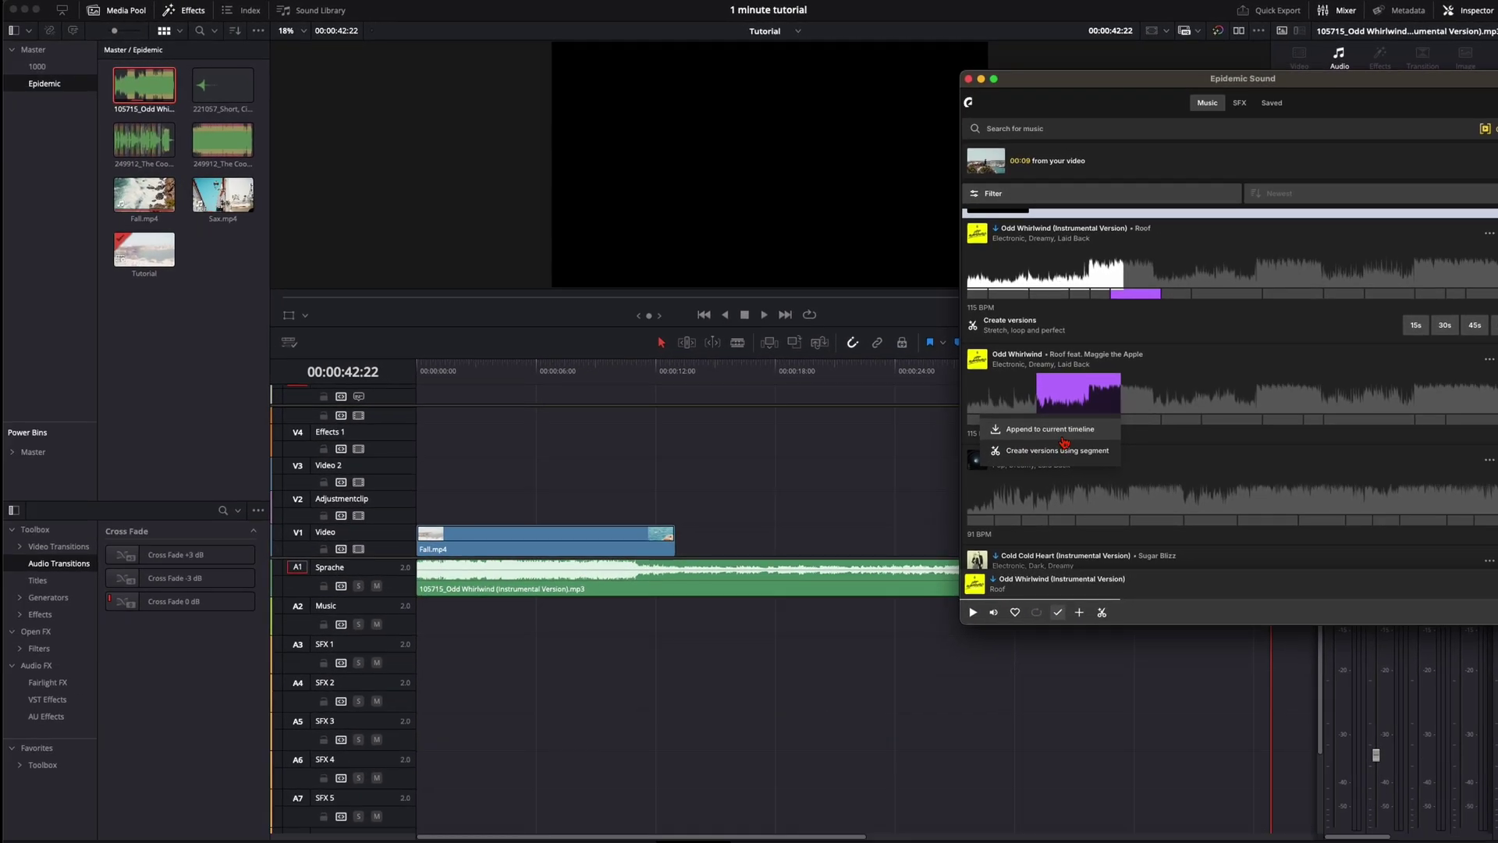
pyautogui.click(1062, 441)
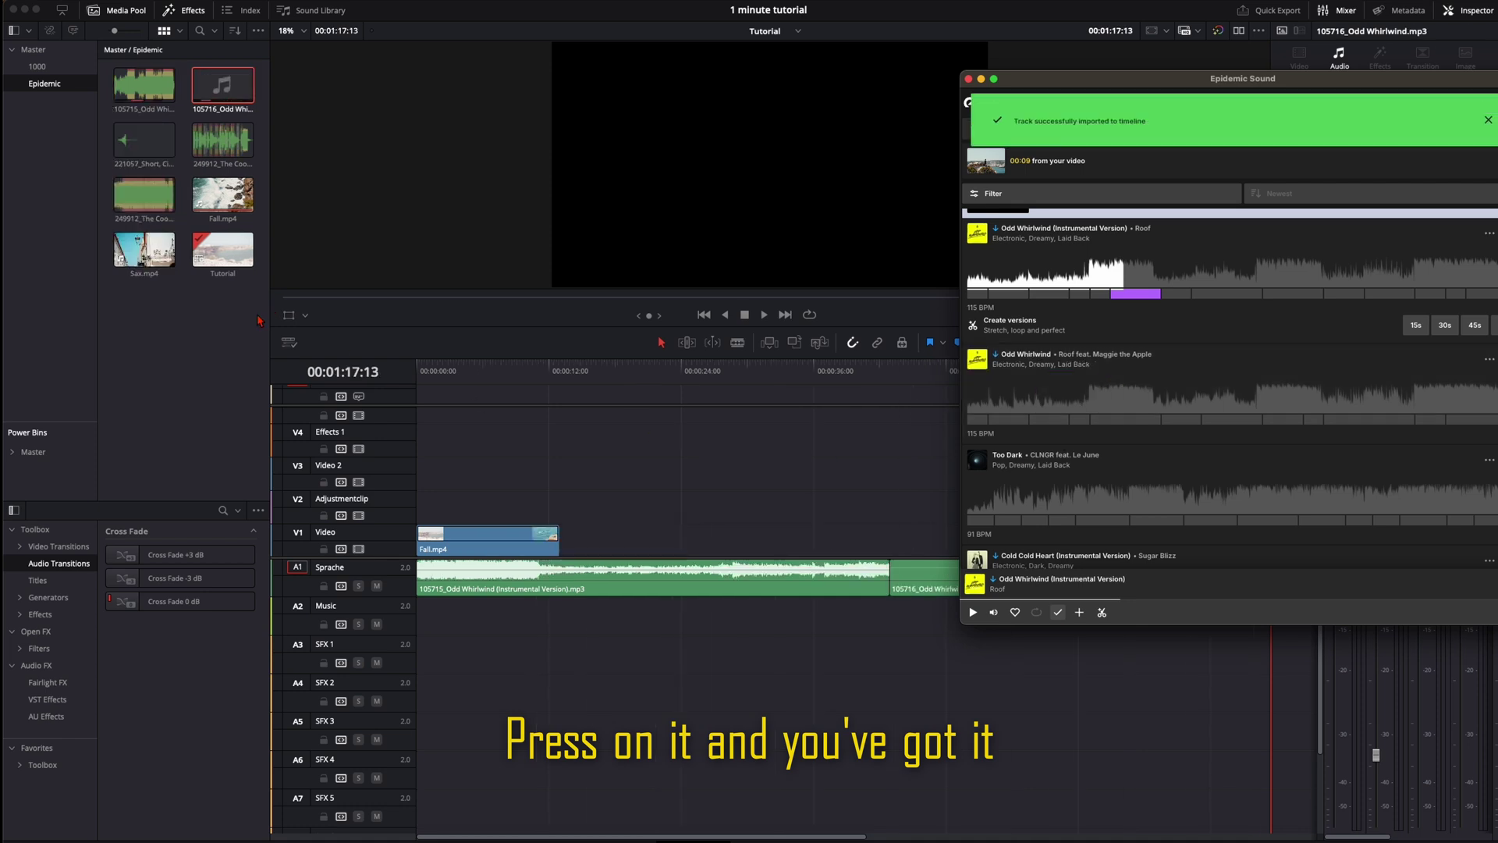
pyautogui.moveTo(232, 78); pyautogui.dragTo(446, 612)
pyautogui.hotkey('shift', 'z')
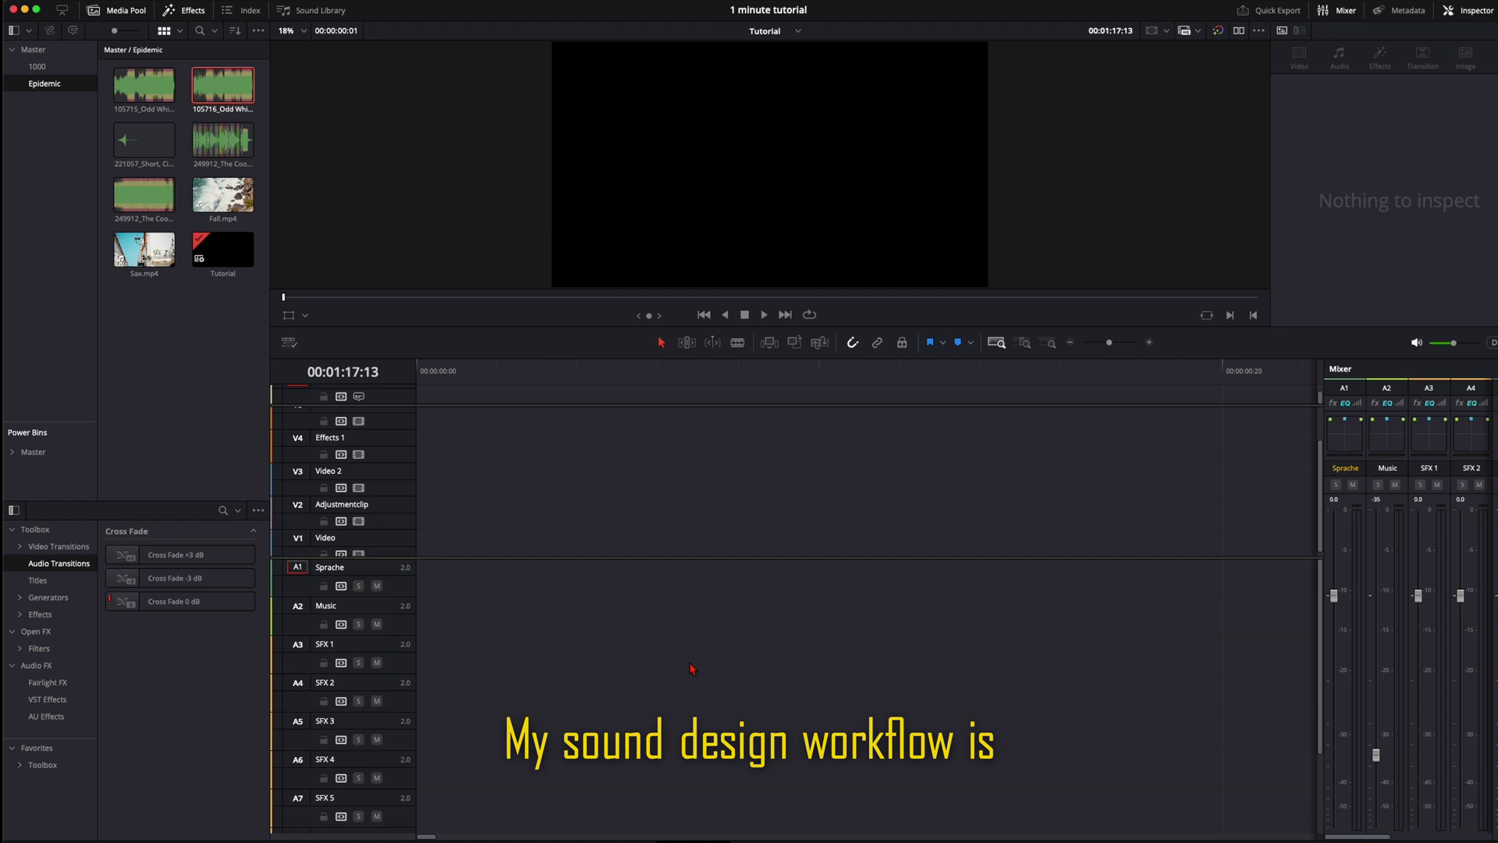